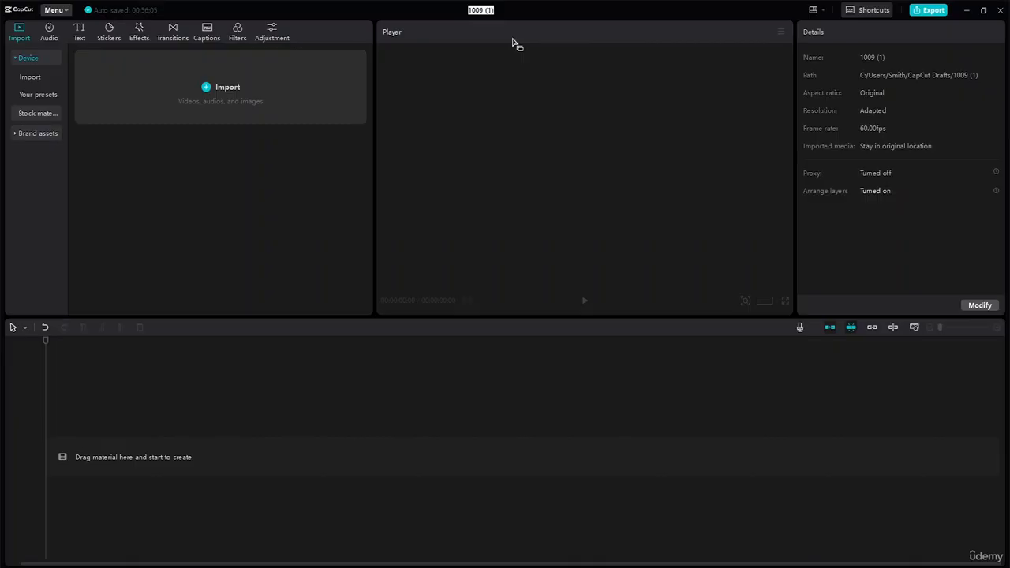
Name the project "Green Screen".
{"action": "type", "text": "Green Screen"}
{"action": "key", "text": "Return"}
Import the TV and laptop green-screen videos plus the 6813515 city and 12087976 coastline videos from the Advance Capcut Tutorial Resource File folder.
{"action": "left_click", "coordinate": [209, 94]}
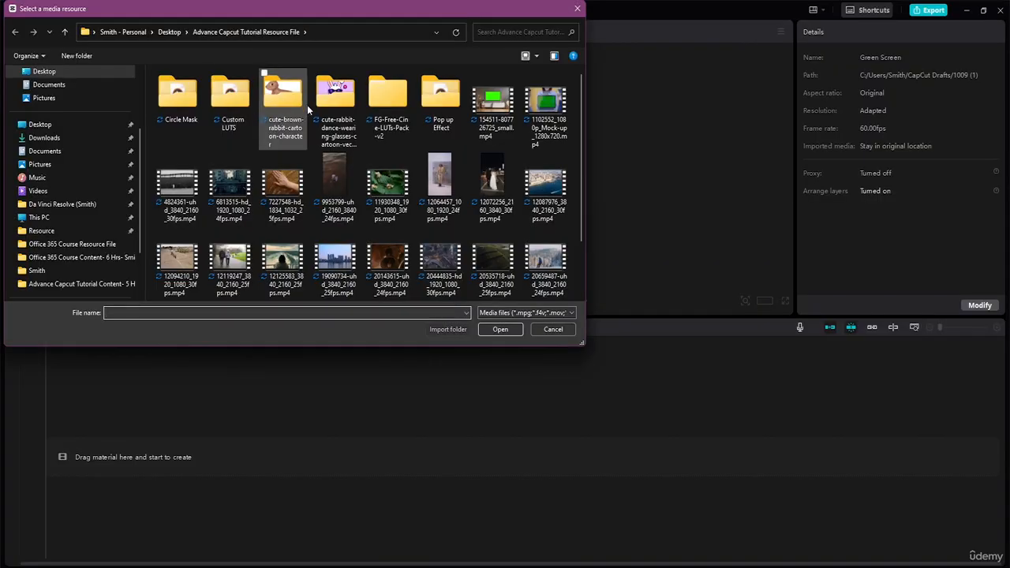
{"action": "left_click", "coordinate": [513, 119]}
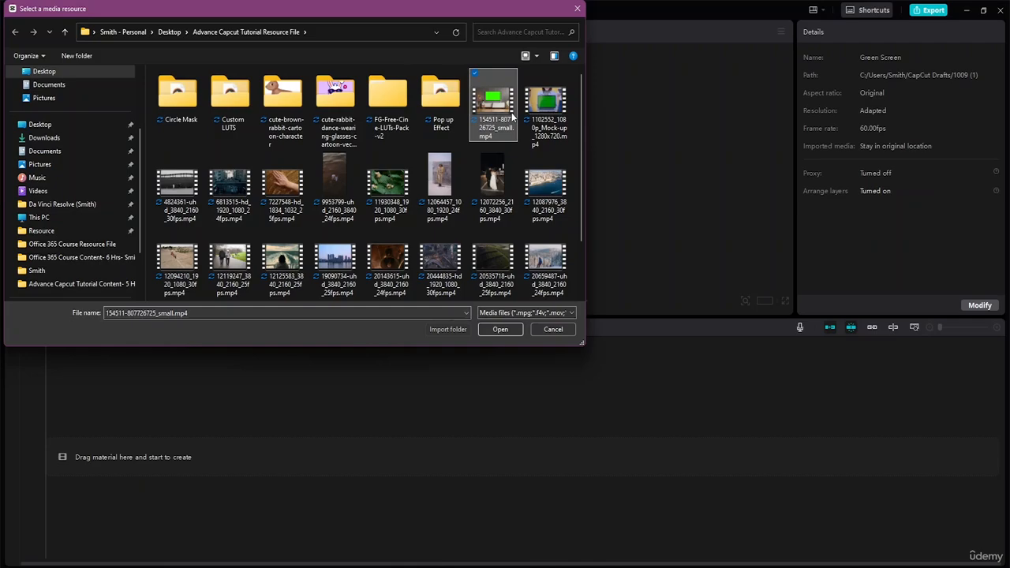
{"action": "left_click", "coordinate": [547, 134], "text": "ctrl"}
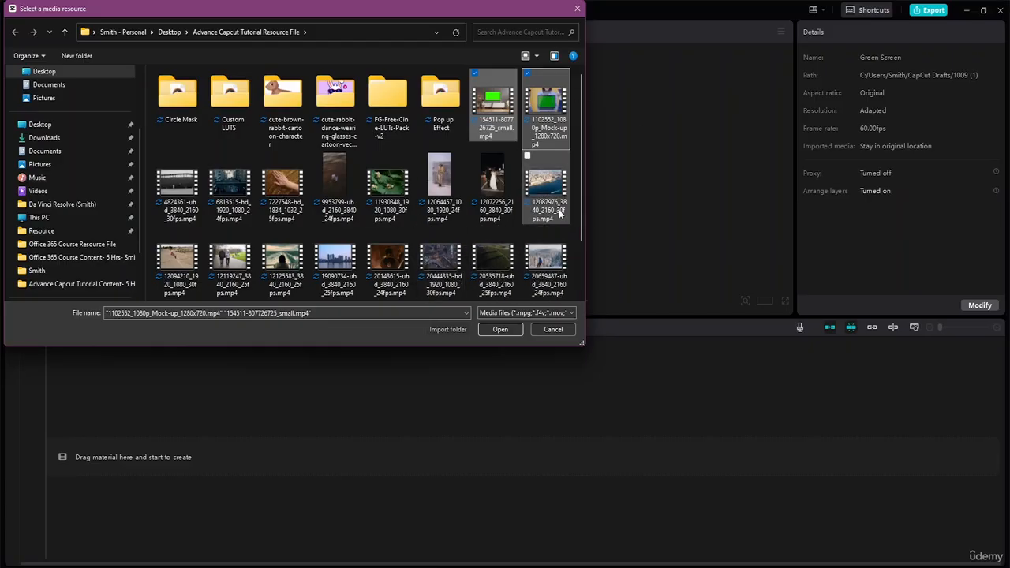
{"action": "left_click", "coordinate": [232, 214], "text": "ctrl"}
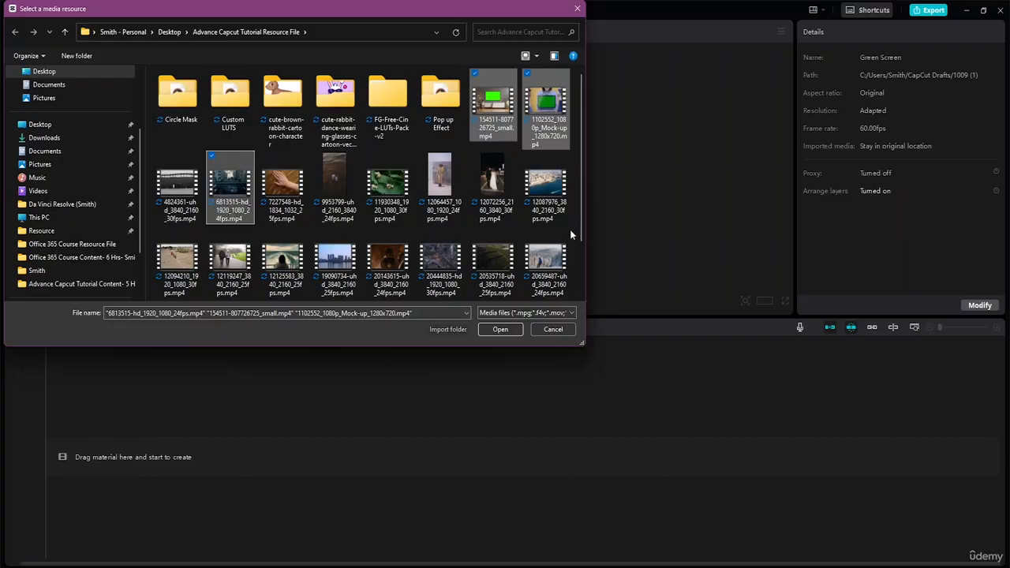
{"action": "left_click", "coordinate": [549, 201], "text": "ctrl"}
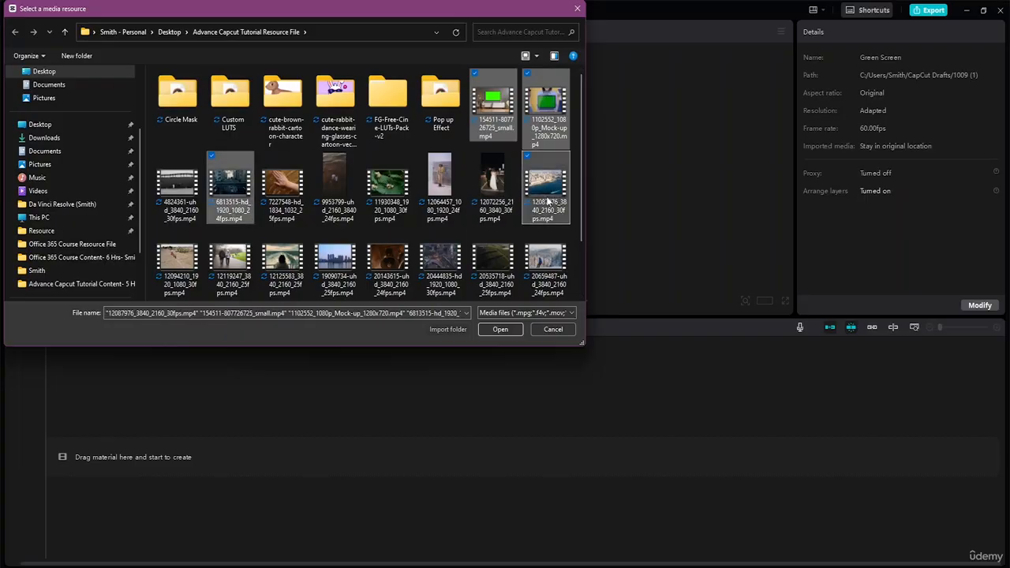
{"action": "left_click", "coordinate": [506, 326]}
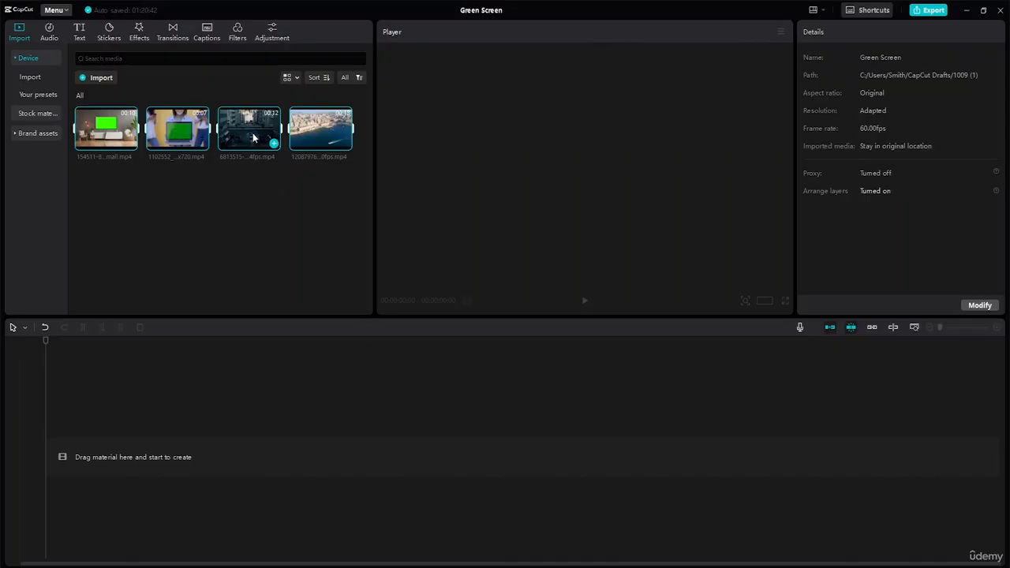
{"action": "left_click_drag", "start_coordinate": [249, 138], "coordinate": [99, 449]}
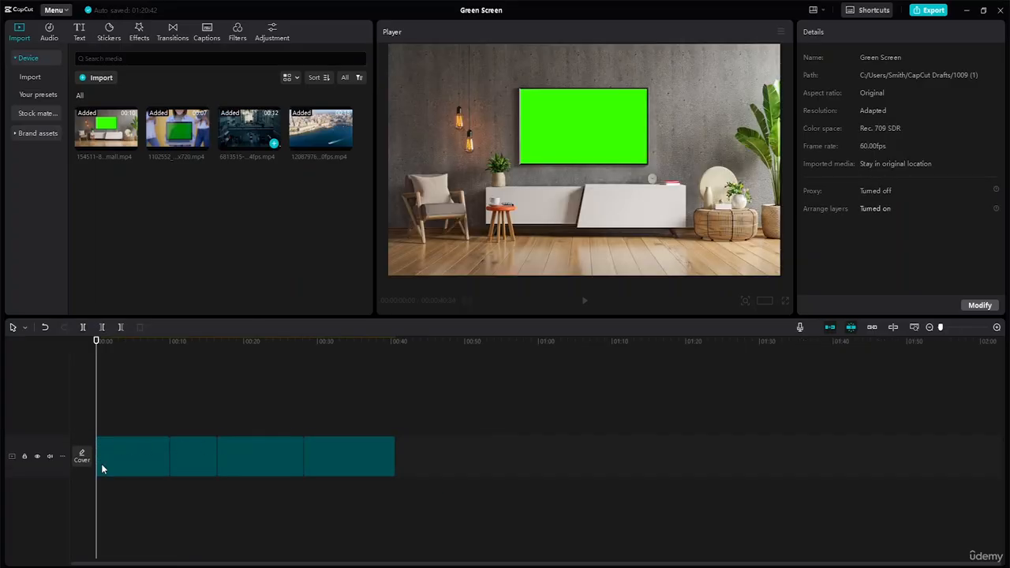
{"action": "left_click", "coordinate": [282, 466]}
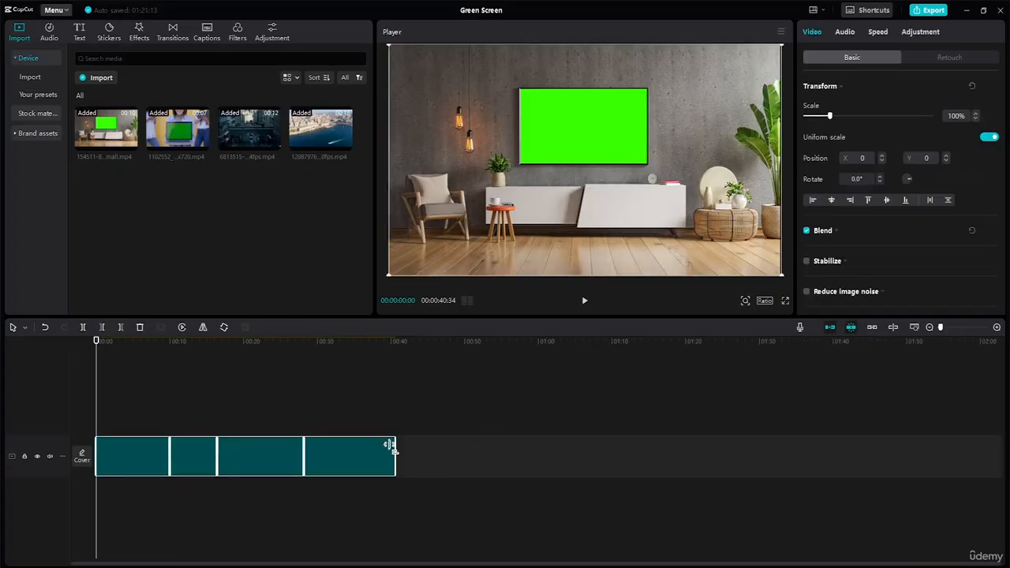
{"action": "left_click", "coordinate": [432, 463]}
{"action": "left_click_drag", "start_coordinate": [433, 442], "coordinate": [123, 494]}
{"action": "key", "text": "Delete"}
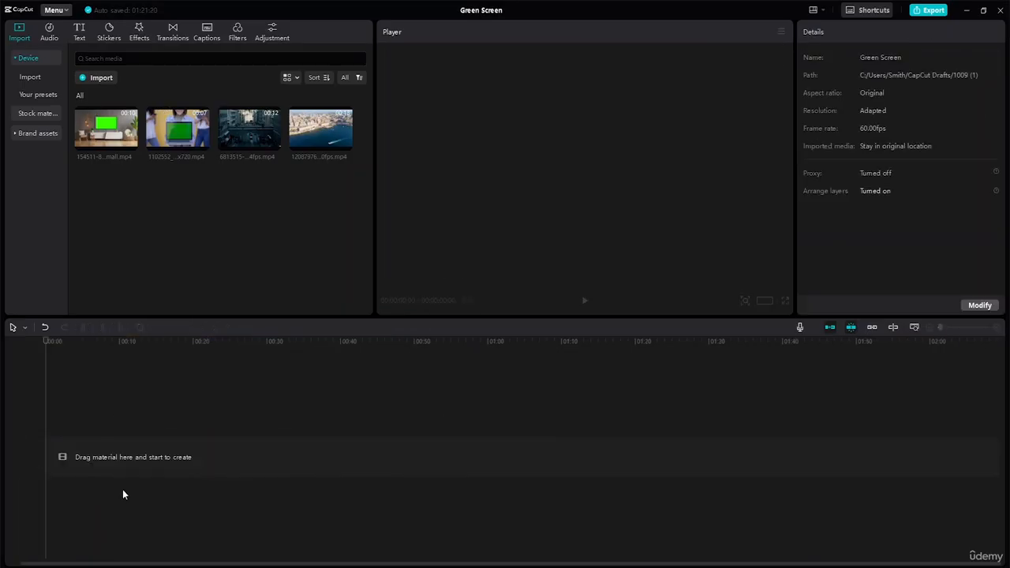
Place the city and coastline clips in sequence on the main track, with the TV and laptop green-screen clips in sequence on a track above.
{"action": "left_click", "coordinate": [244, 129]}
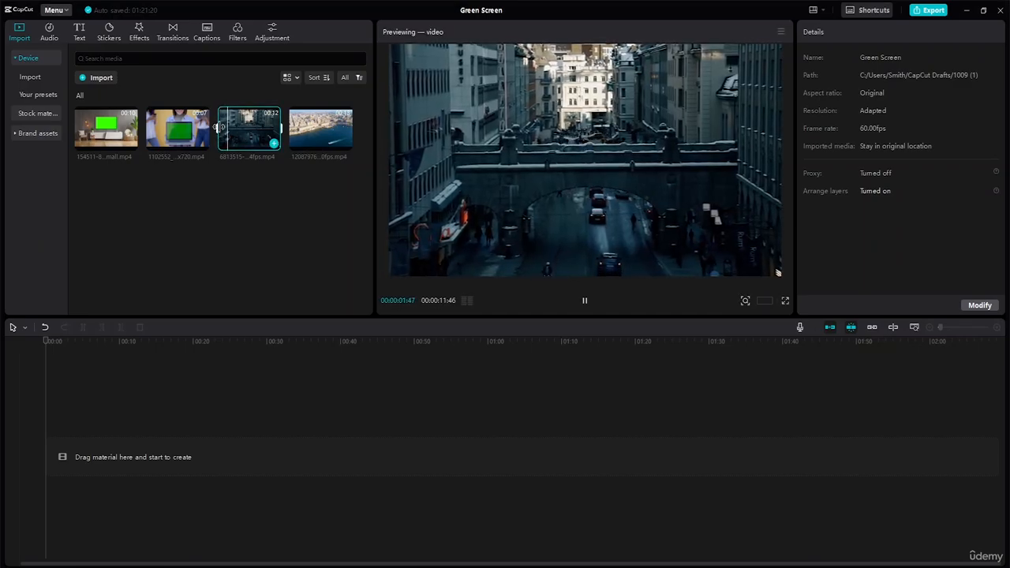
{"action": "left_click_drag", "start_coordinate": [227, 127], "coordinate": [94, 449]}
{"action": "left_click", "coordinate": [322, 123]}
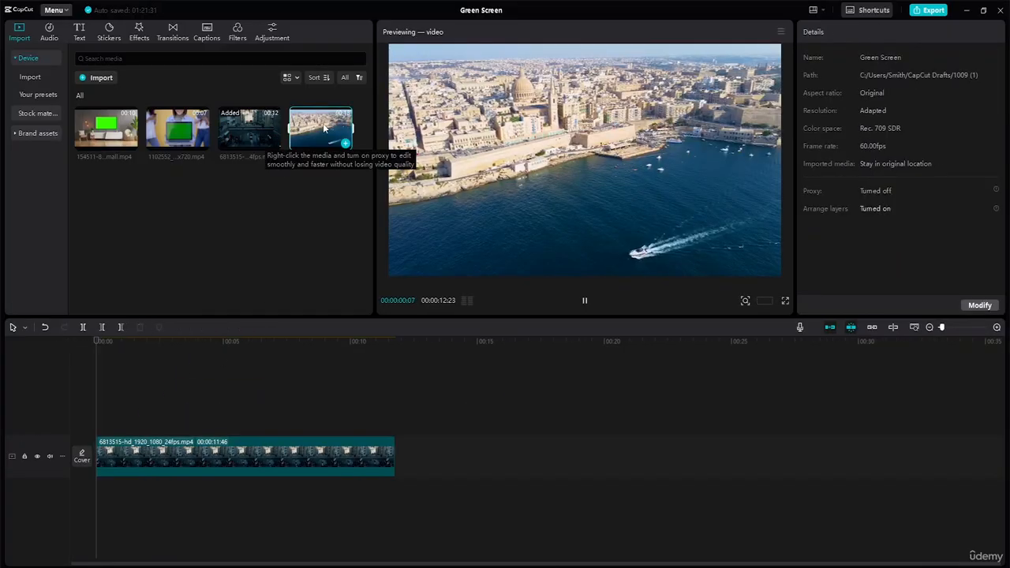
{"action": "left_click_drag", "start_coordinate": [323, 123], "coordinate": [396, 469]}
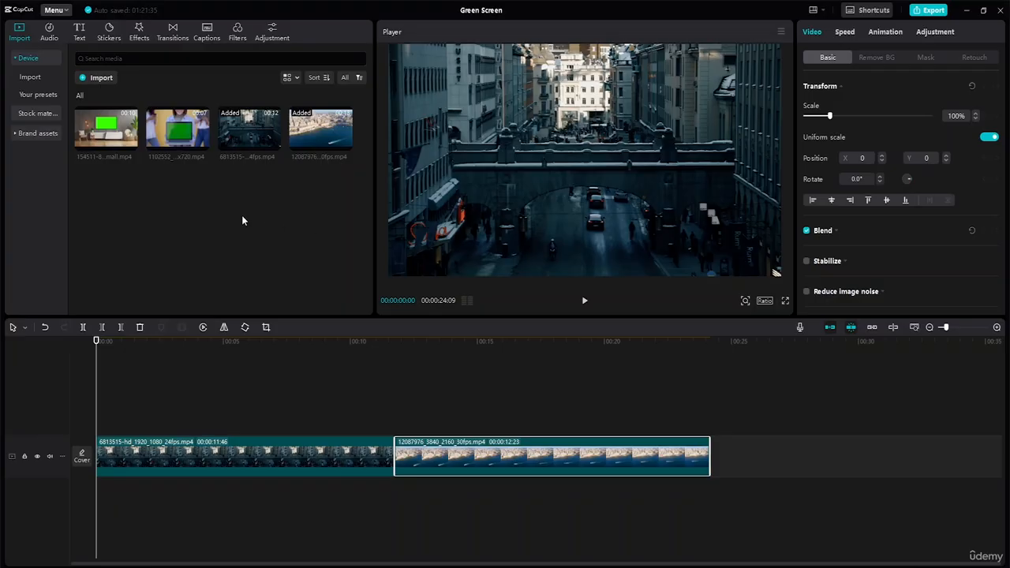
{"action": "left_click_drag", "start_coordinate": [111, 132], "coordinate": [97, 421]}
{"action": "left_click_drag", "start_coordinate": [186, 144], "coordinate": [351, 418]}
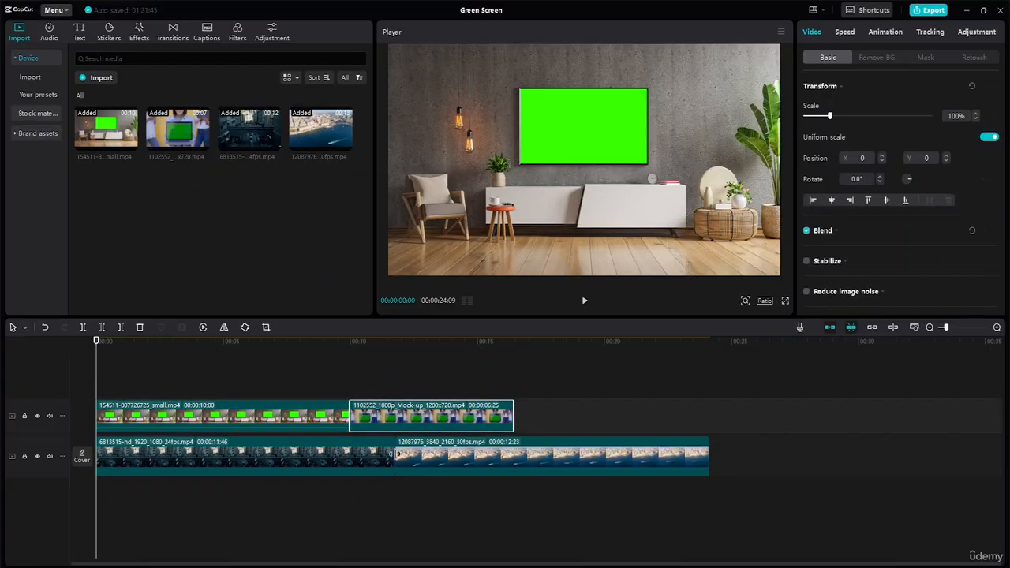
Trim the ends of the city and coastline clips to 10:00 and 06:25 to match the green-screen clips above them.
{"action": "left_click_drag", "start_coordinate": [393, 455], "coordinate": [351, 456]}
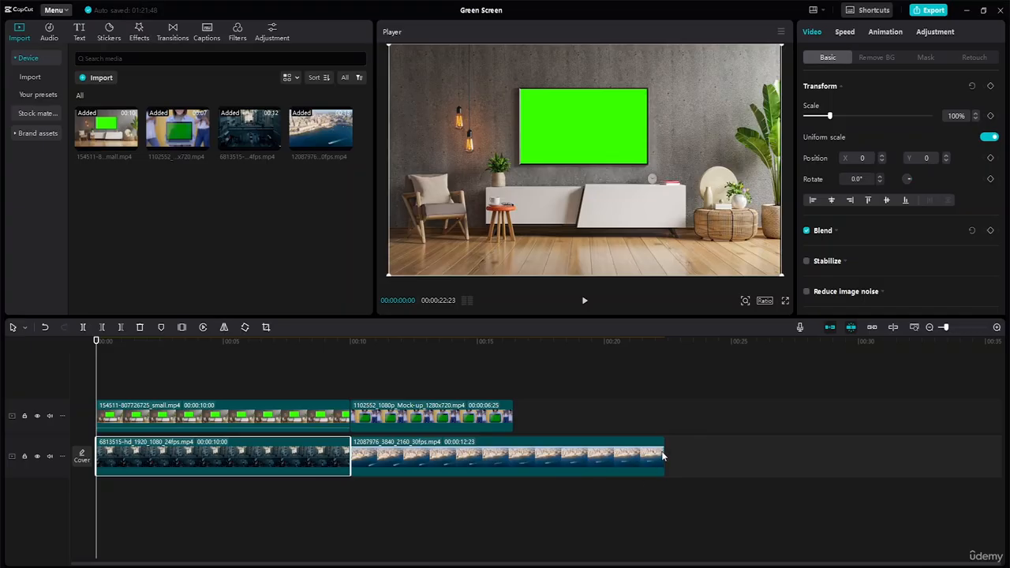
{"action": "left_click_drag", "start_coordinate": [666, 450], "coordinate": [513, 456]}
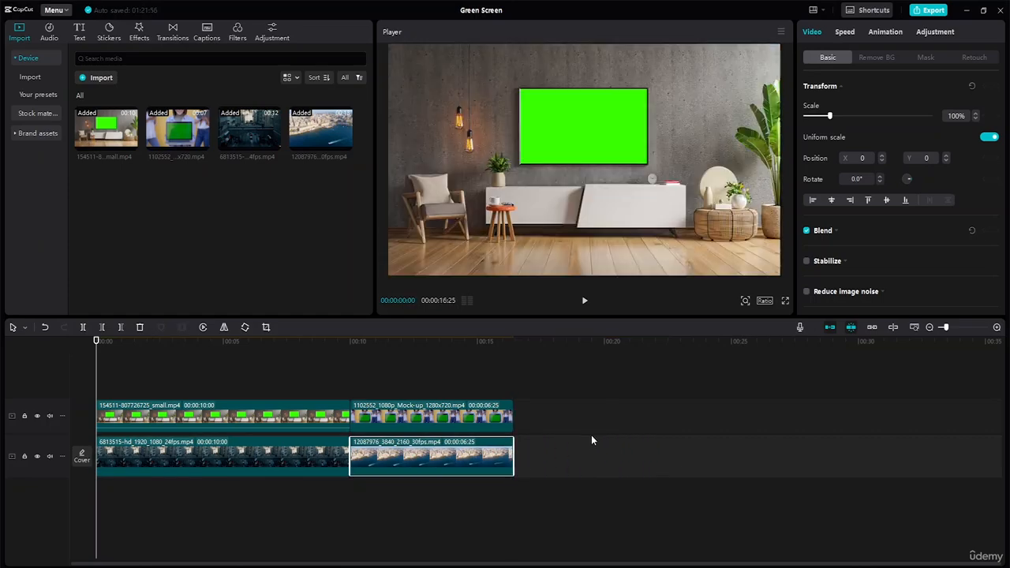
{"action": "left_click", "coordinate": [555, 467]}
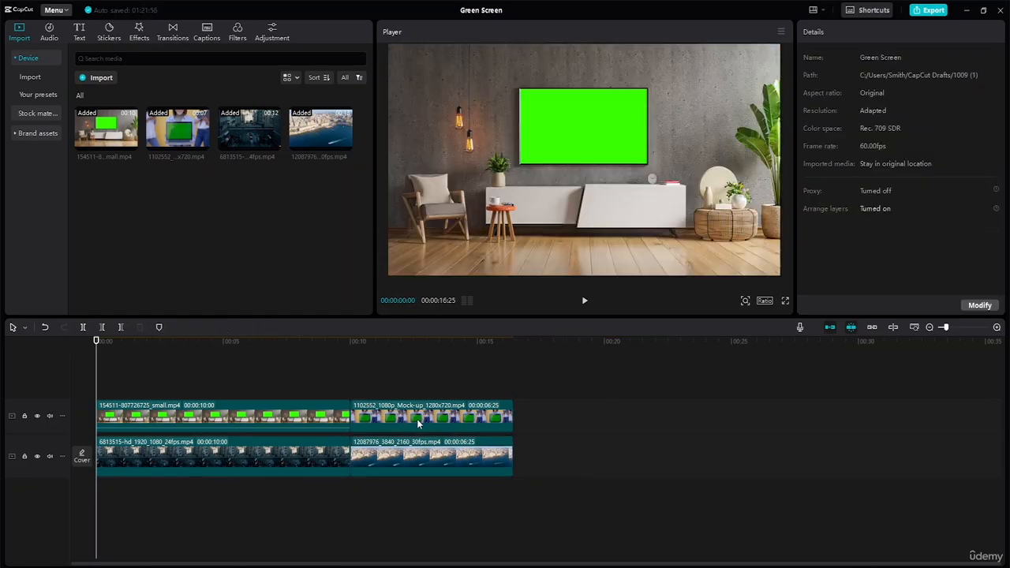
Apply a chroma key to the TV room clip, sampling the green of the TV screen and setting the intensity to 15.
{"action": "left_click", "coordinate": [215, 420]}
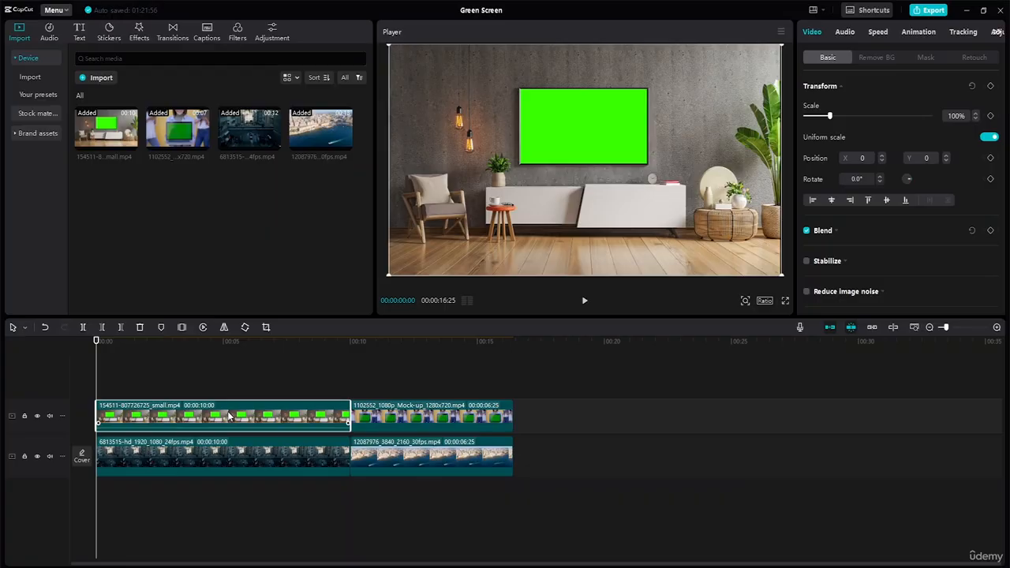
{"action": "left_click", "coordinate": [875, 56]}
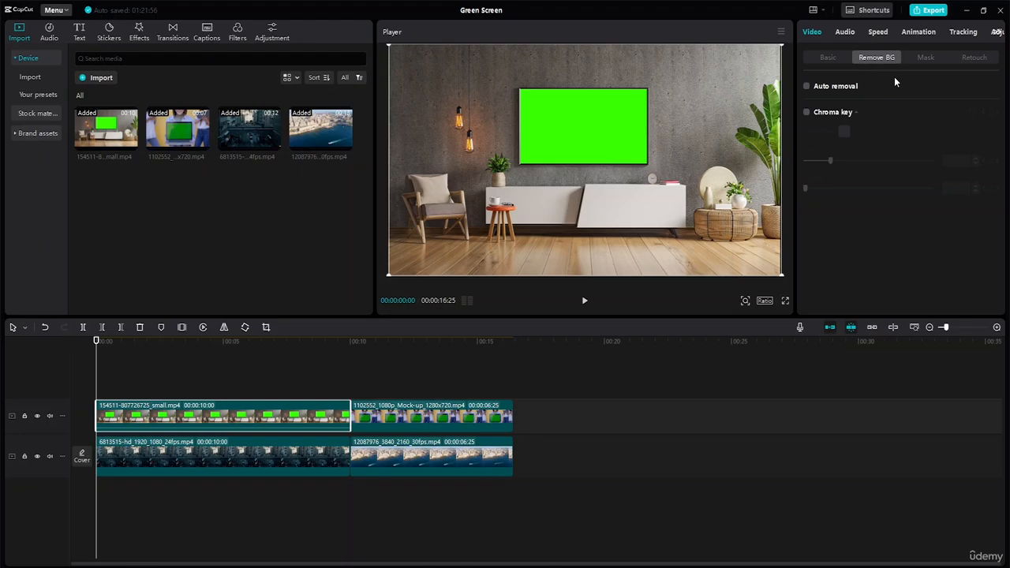
{"action": "left_click", "coordinate": [806, 112]}
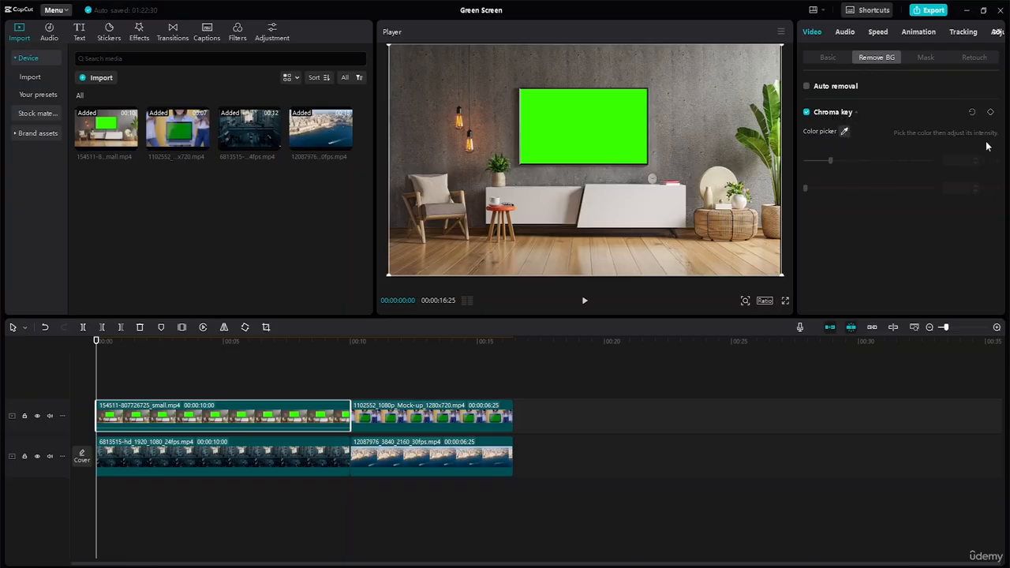
{"action": "left_click", "coordinate": [844, 131]}
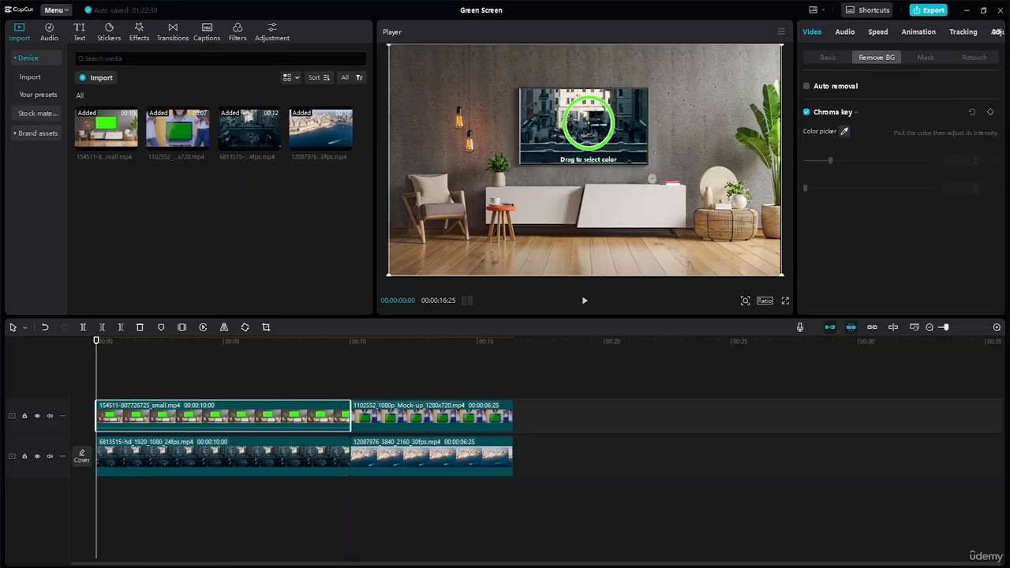
{"action": "left_click", "coordinate": [588, 117]}
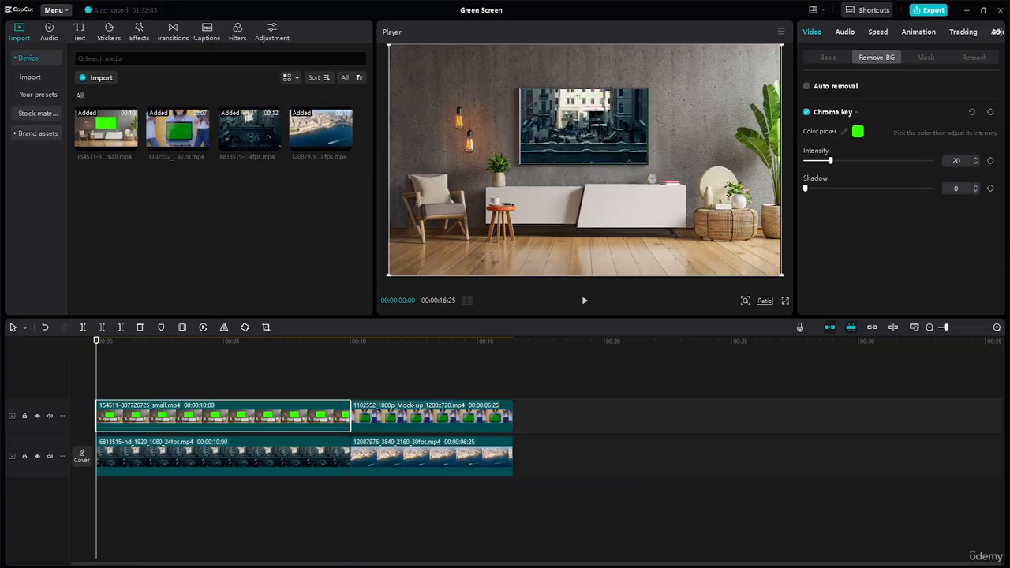
{"action": "mouse_move", "coordinate": [830, 161]}
{"action": "left_mouse_down"}
{"action": "mouse_move", "coordinate": [928, 177]}
{"action": "mouse_move", "coordinate": [786, 168]}
{"action": "mouse_move", "coordinate": [826, 166]}
{"action": "left_mouse_up"}
Scale the city clip down to about 34% and position it behind the TV screen opening at X 0, Y 319.
{"action": "left_click", "coordinate": [252, 455]}
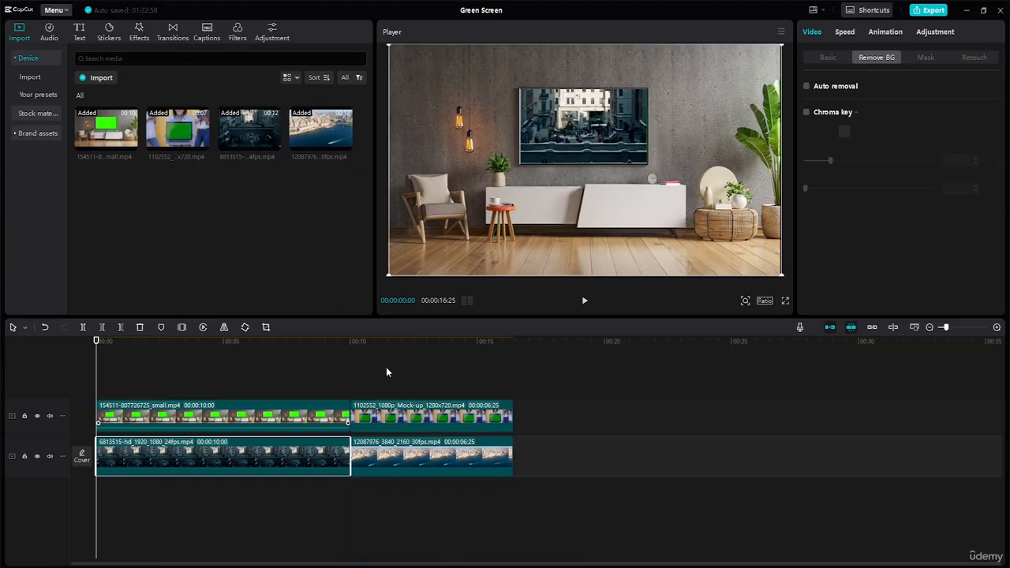
{"action": "left_click_drag", "start_coordinate": [388, 275], "coordinate": [497, 211]}
{"action": "left_click_drag", "start_coordinate": [597, 187], "coordinate": [598, 164]}
{"action": "left_click_drag", "start_coordinate": [706, 212], "coordinate": [652, 170]}
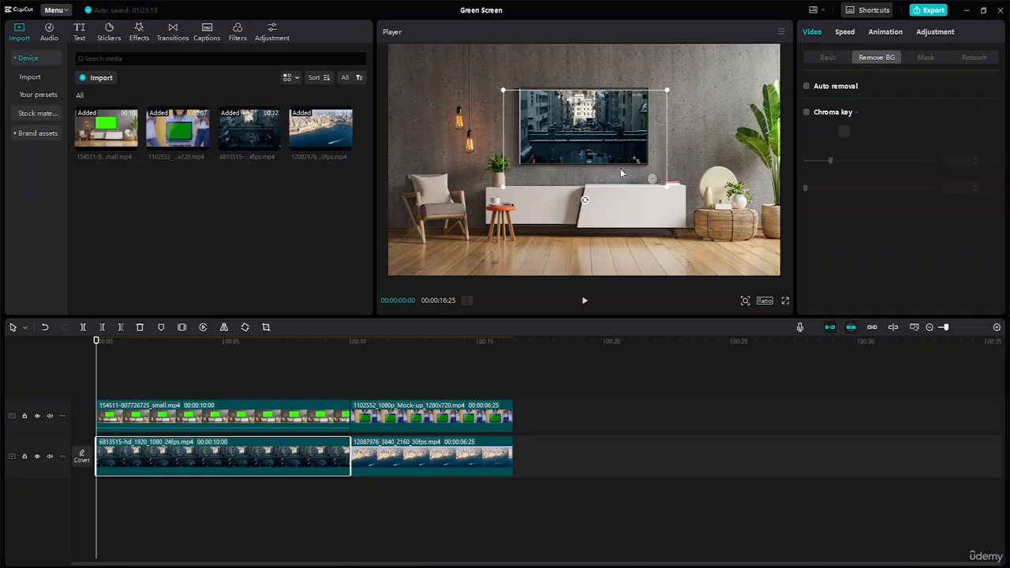
{"action": "left_click_drag", "start_coordinate": [596, 123], "coordinate": [589, 115]}
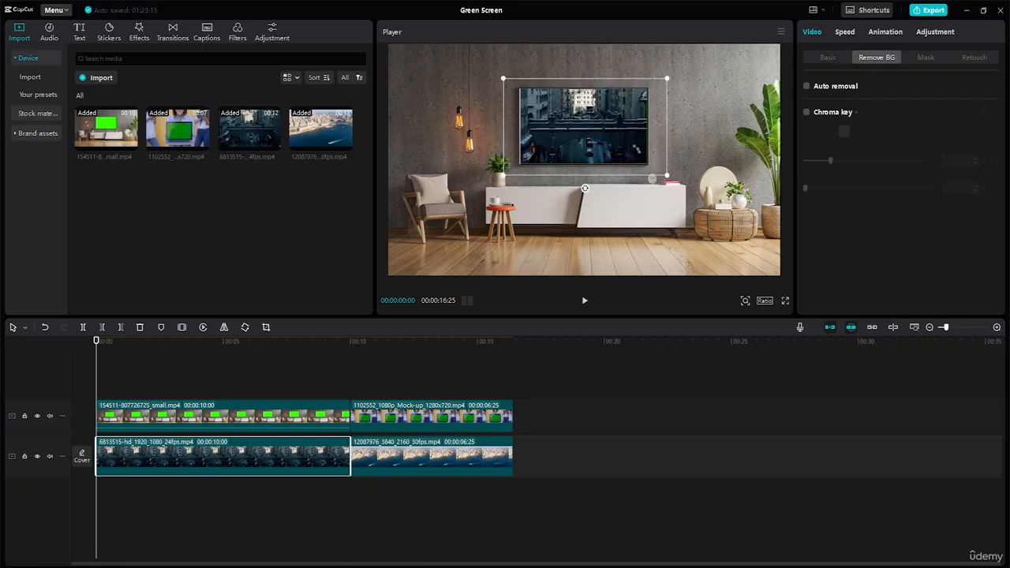
{"action": "left_click_drag", "start_coordinate": [667, 175], "coordinate": [649, 166]}
{"action": "left_click_drag", "start_coordinate": [599, 124], "coordinate": [600, 123]}
Shift the TV room clip horizontally to position X 54, Y 0, and show its basic transform settings.
{"action": "left_click", "coordinate": [707, 130]}
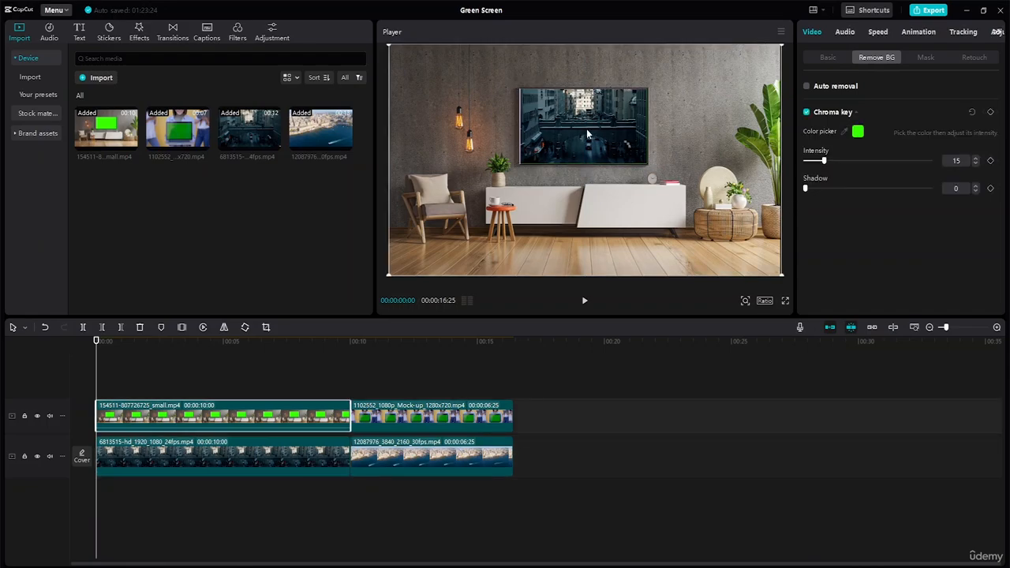
{"action": "left_click_drag", "start_coordinate": [586, 130], "coordinate": [592, 126]}
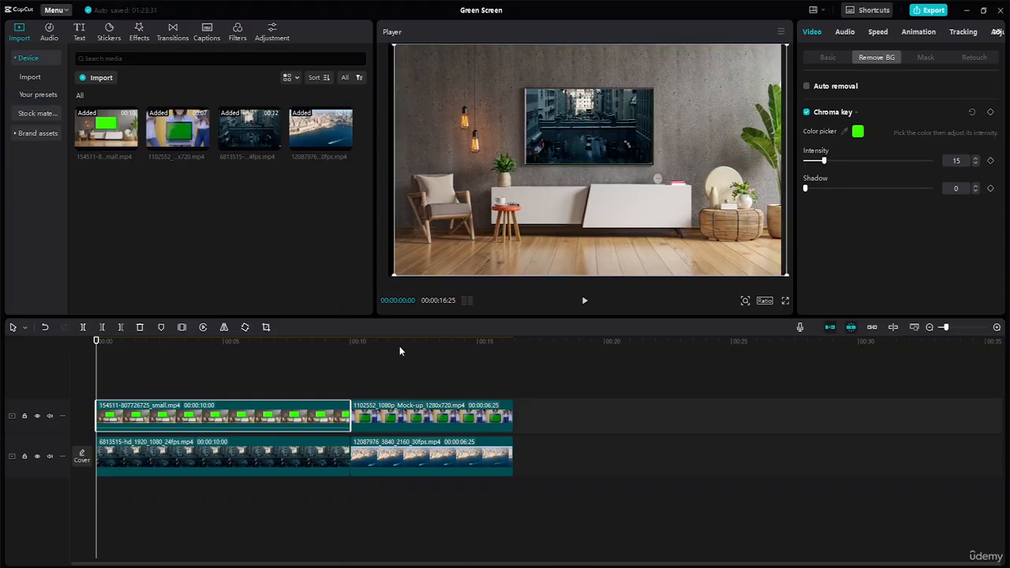
{"action": "left_click", "coordinate": [823, 58]}
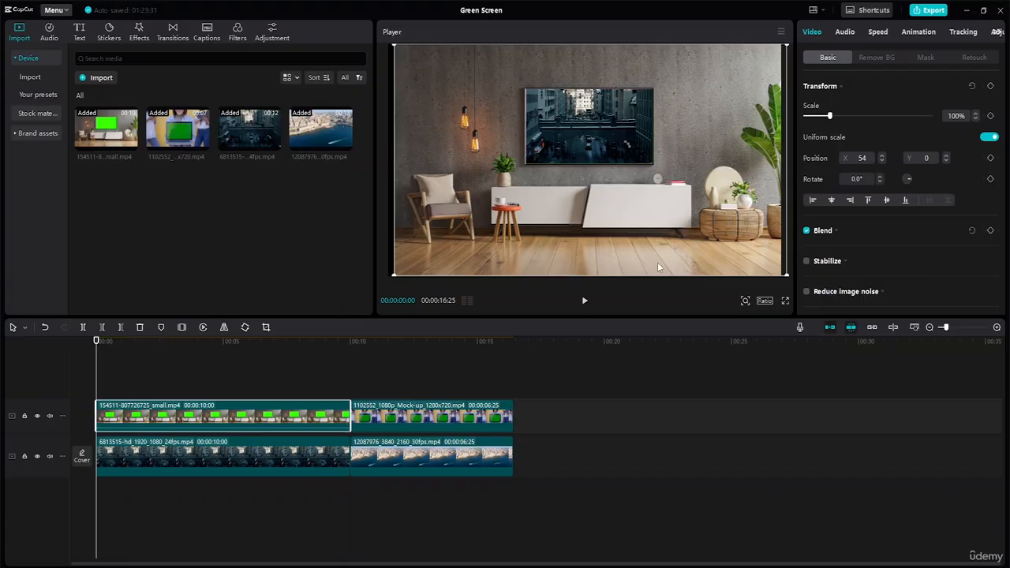
Enlarge the city clip to 36% and move it slightly so it fills the shifted TV screen.
{"action": "left_click", "coordinate": [278, 463]}
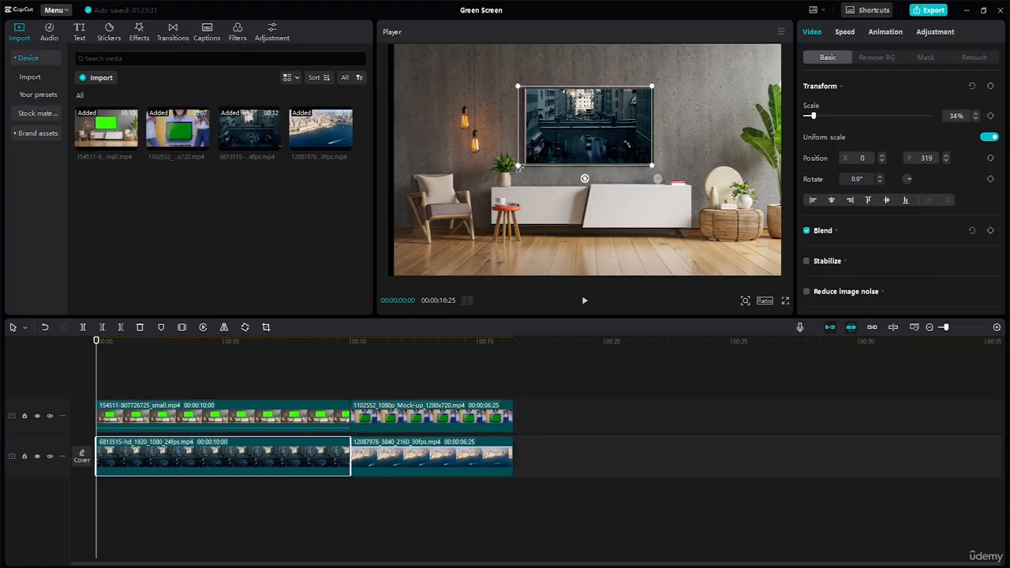
{"action": "left_click_drag", "start_coordinate": [521, 164], "coordinate": [514, 167]}
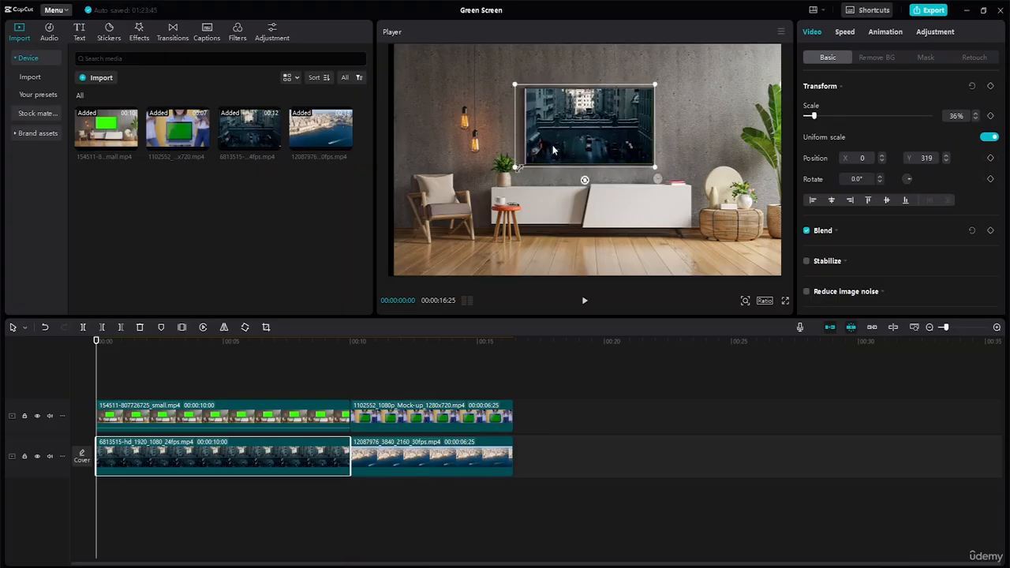
{"action": "left_click_drag", "start_coordinate": [599, 118], "coordinate": [607, 114]}
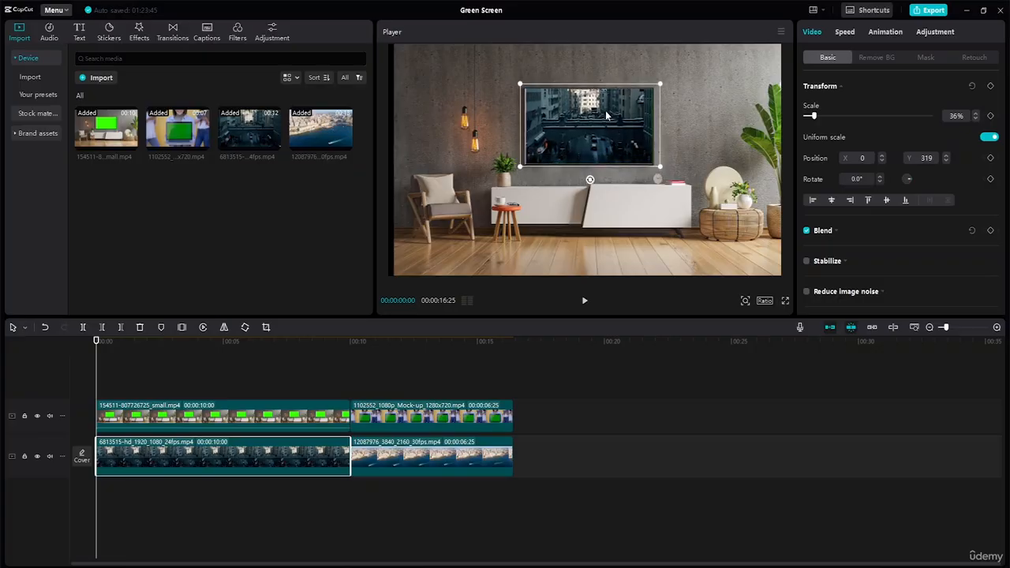
Scale the TV room clip to 103% to cover the frame edge, and play the sequence through into the laptop clip.
{"action": "left_click", "coordinate": [700, 108]}
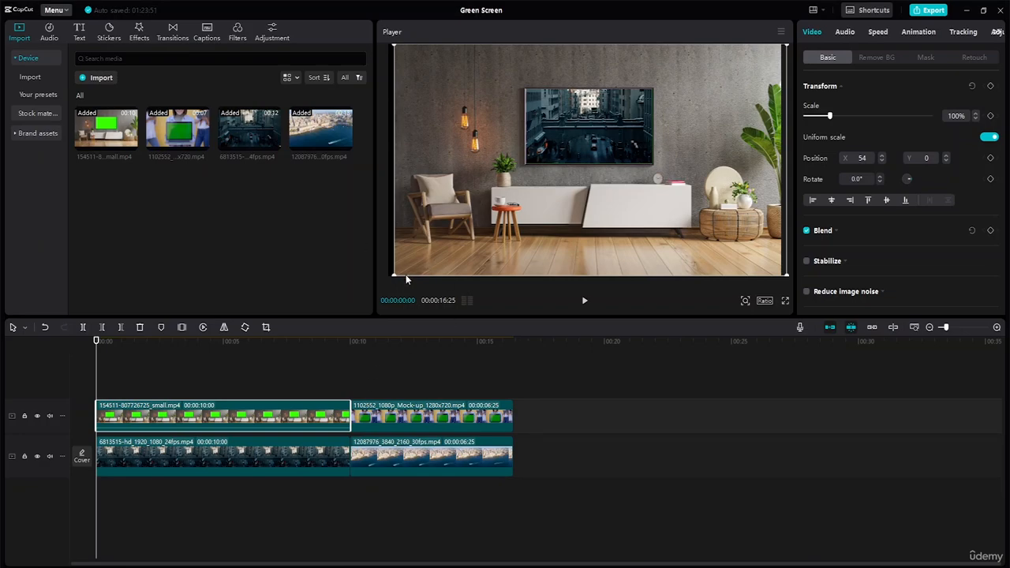
{"action": "left_click_drag", "start_coordinate": [394, 275], "coordinate": [381, 280]}
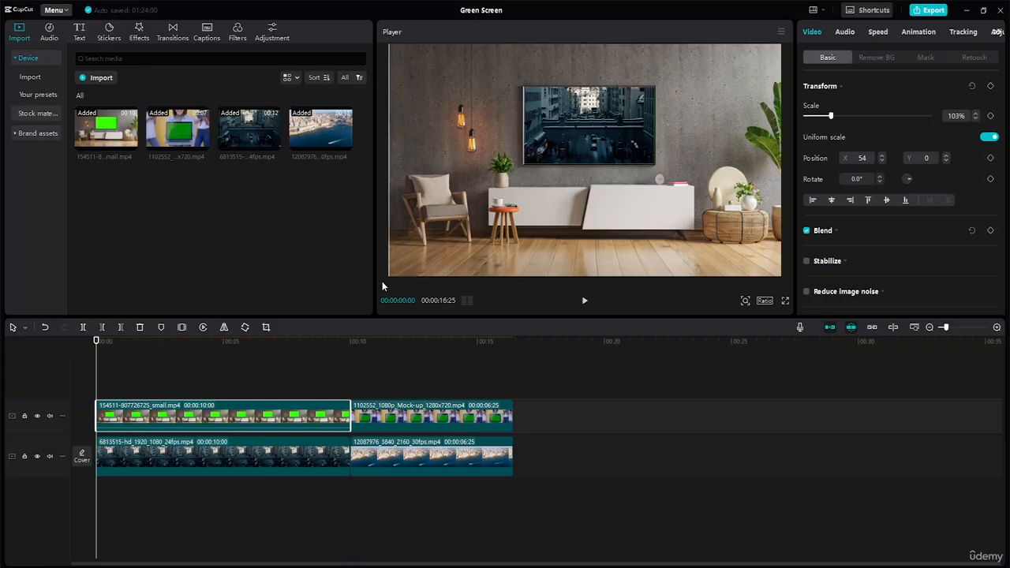
{"action": "left_click", "coordinate": [583, 301]}
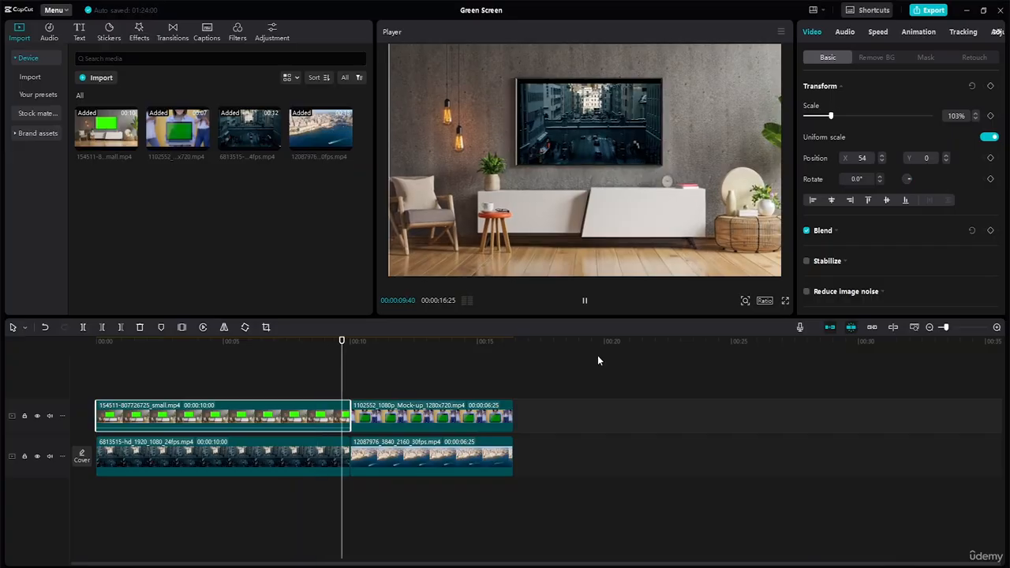
{"action": "key", "text": "space"}
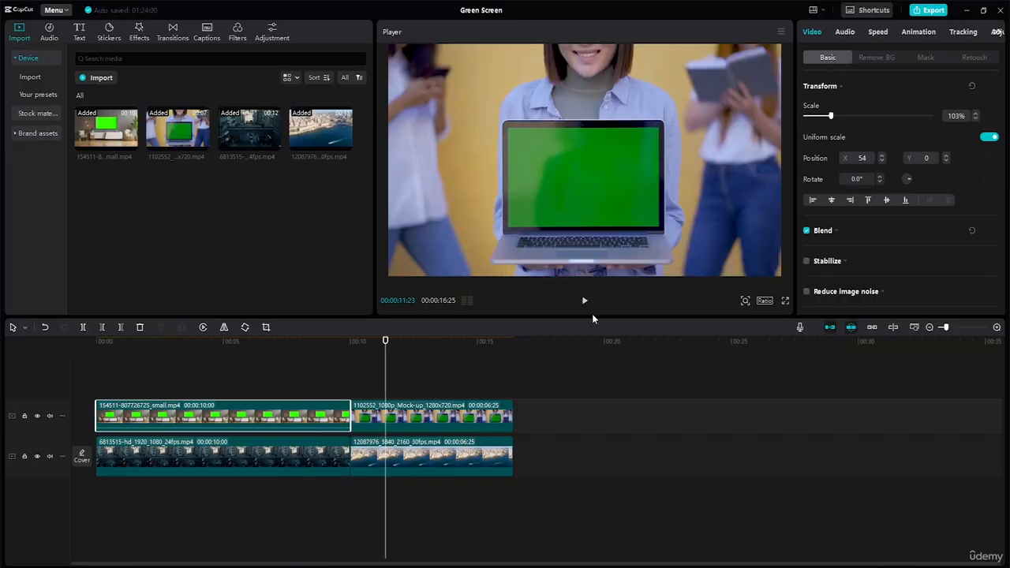
Enable chroma key on the laptop clip, sample the green of the laptop screen, and set the intensity to 50.
{"action": "left_click", "coordinate": [439, 408]}
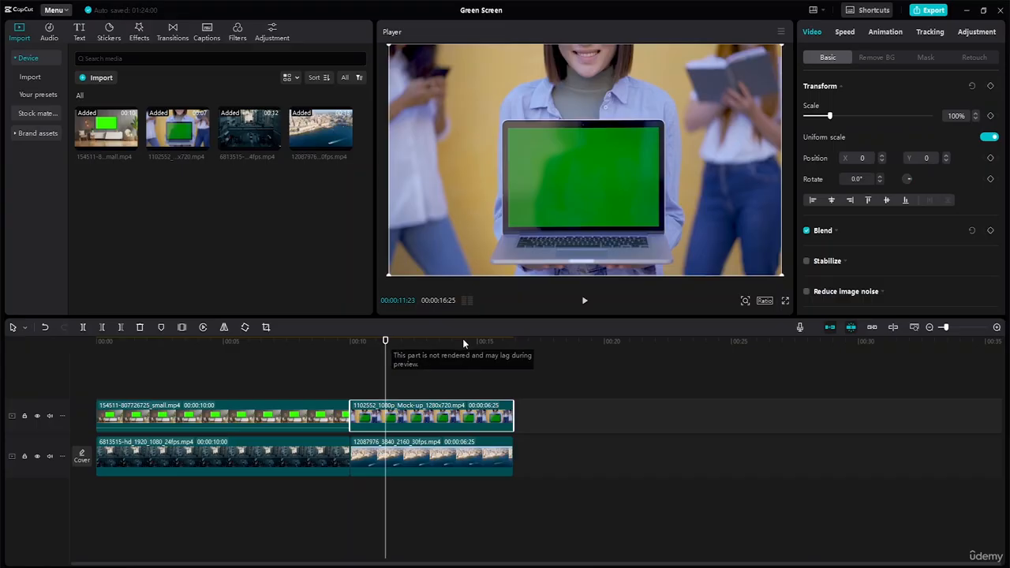
{"action": "key", "text": "space"}
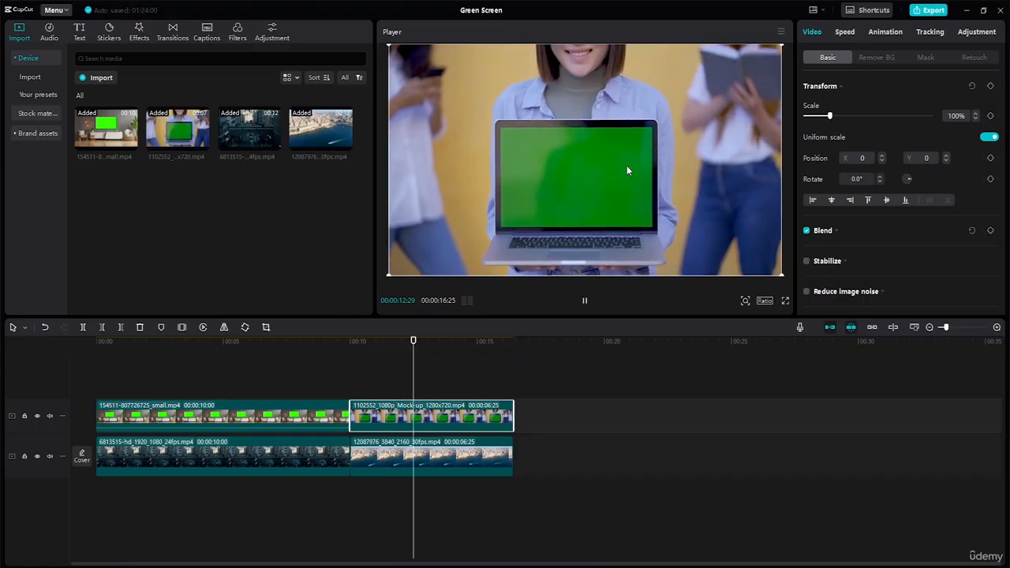
{"action": "key", "text": "space"}
{"action": "left_click", "coordinate": [468, 456]}
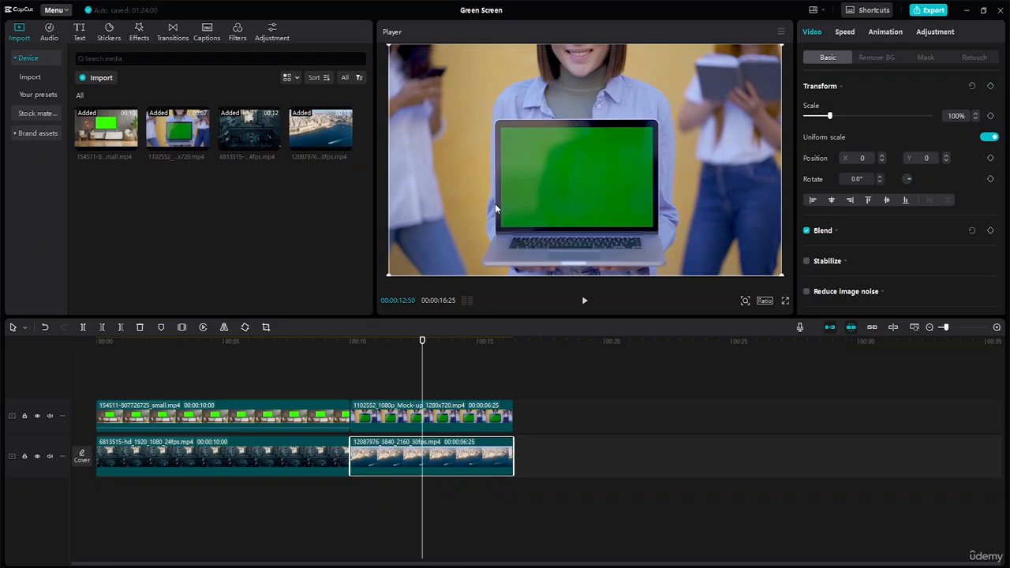
{"action": "left_click", "coordinate": [458, 412]}
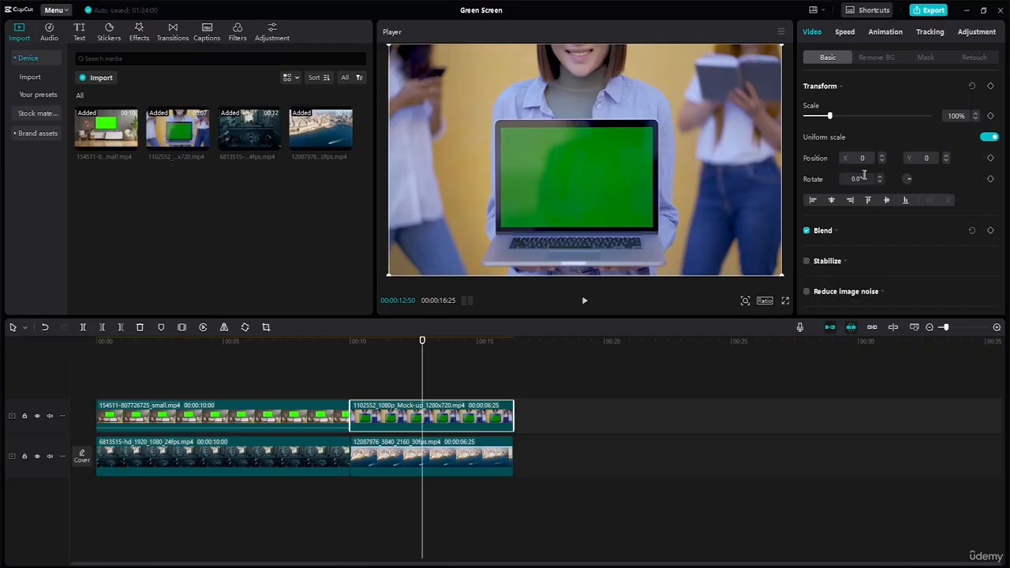
{"action": "left_click", "coordinate": [882, 57]}
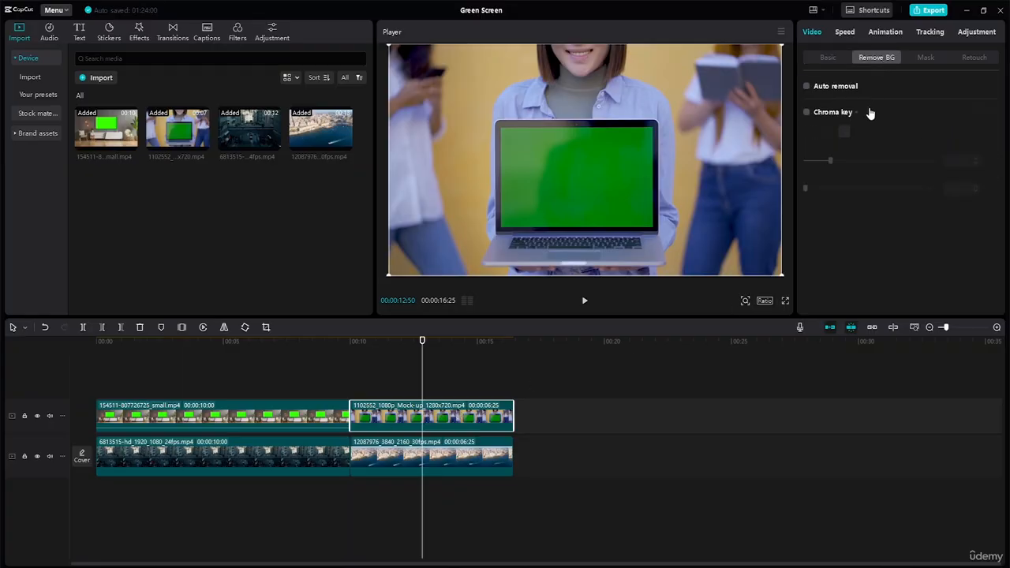
{"action": "left_click", "coordinate": [807, 112]}
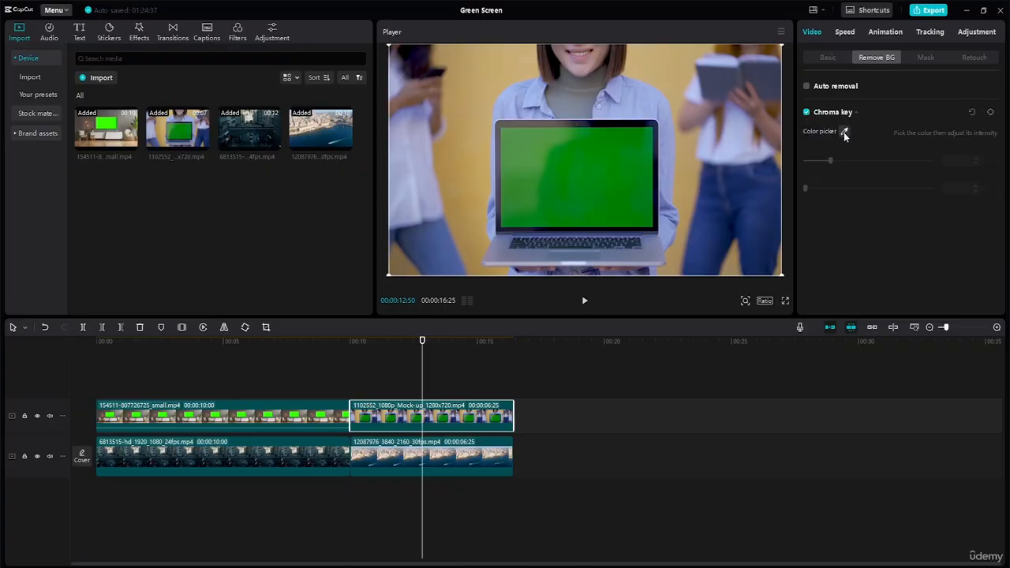
{"action": "left_click", "coordinate": [844, 131]}
{"action": "left_click", "coordinate": [592, 196]}
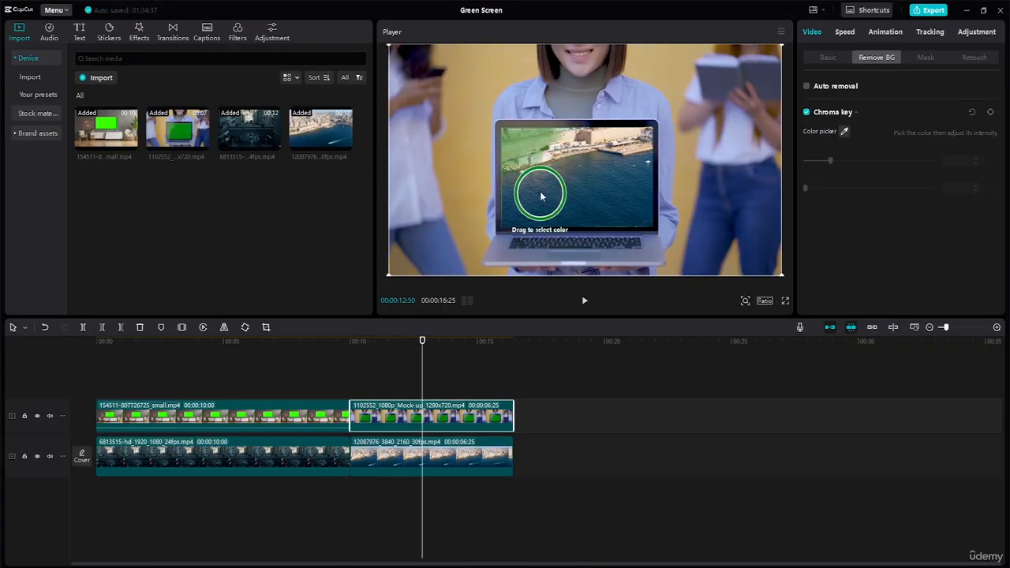
{"action": "left_click_drag", "start_coordinate": [540, 196], "coordinate": [566, 178]}
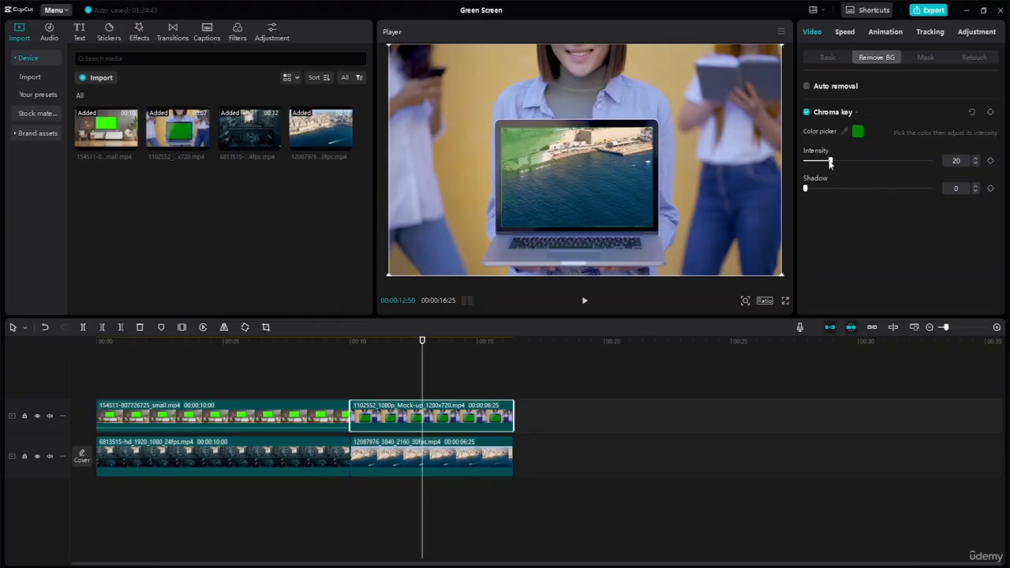
{"action": "left_click_drag", "start_coordinate": [830, 162], "coordinate": [868, 164]}
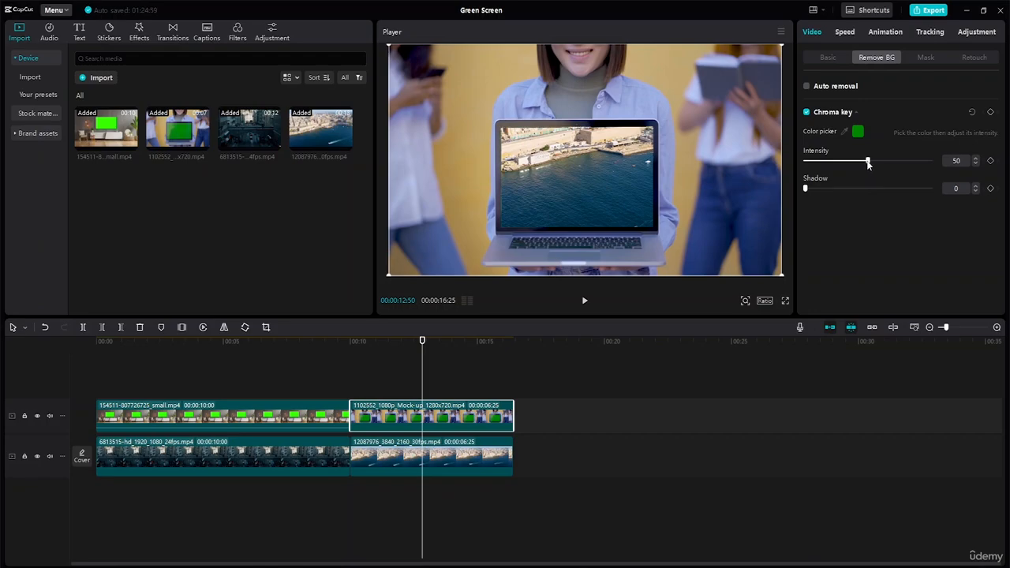
Scale the coastline clip down to about 51% and position it behind the laptop screen at about X -85, Y -159.
{"action": "left_click", "coordinate": [462, 457]}
{"action": "left_click_drag", "start_coordinate": [387, 275], "coordinate": [485, 240]}
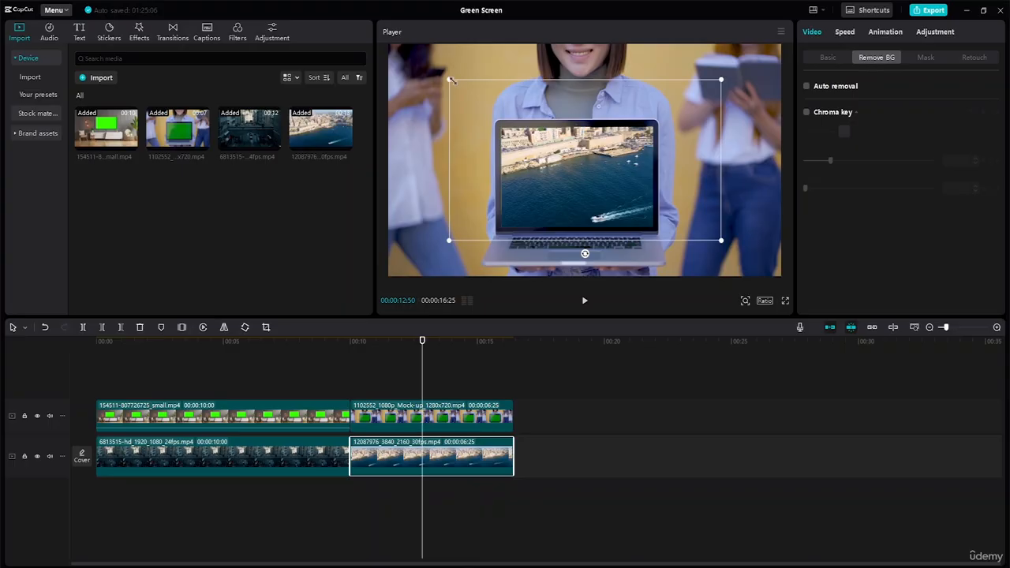
{"action": "left_click_drag", "start_coordinate": [450, 80], "coordinate": [470, 93]}
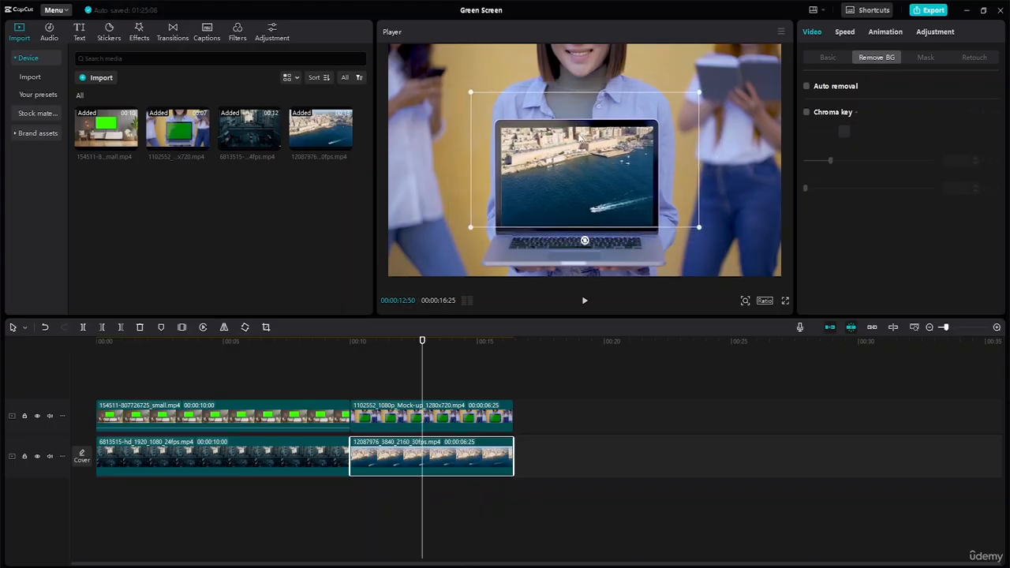
{"action": "left_click_drag", "start_coordinate": [579, 135], "coordinate": [581, 148]}
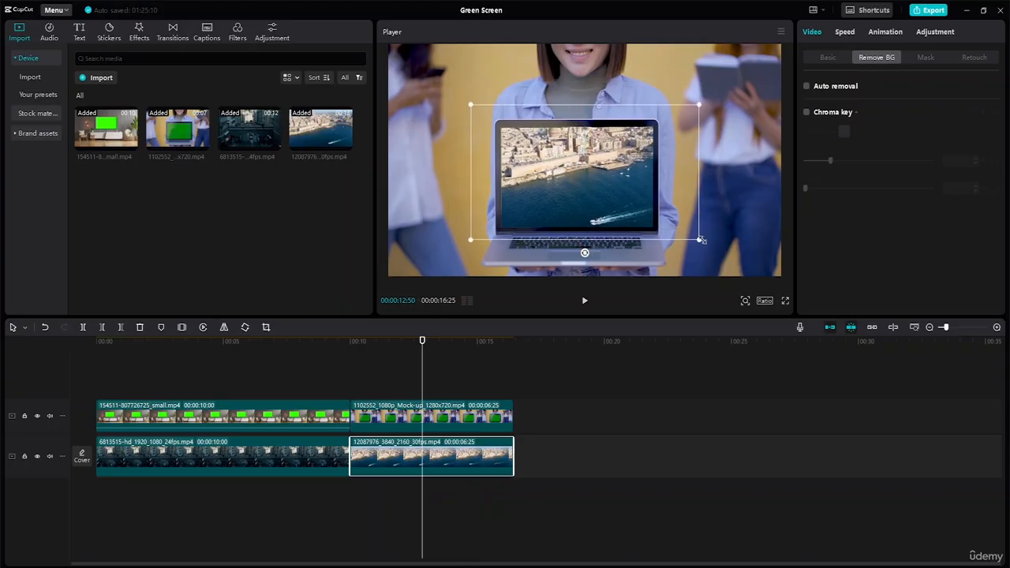
{"action": "left_click_drag", "start_coordinate": [701, 240], "coordinate": [683, 232]}
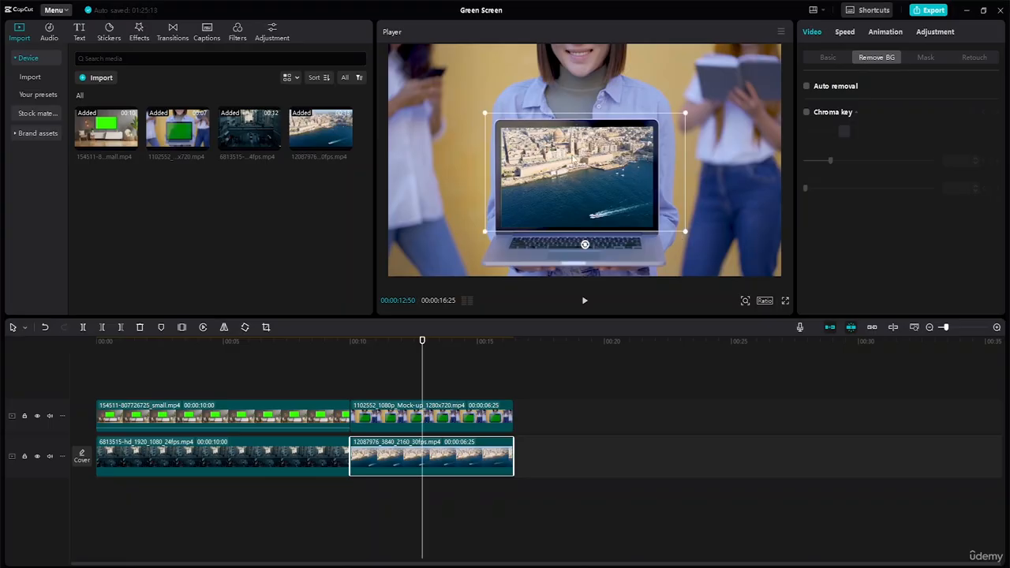
{"action": "left_click_drag", "start_coordinate": [582, 160], "coordinate": [573, 164]}
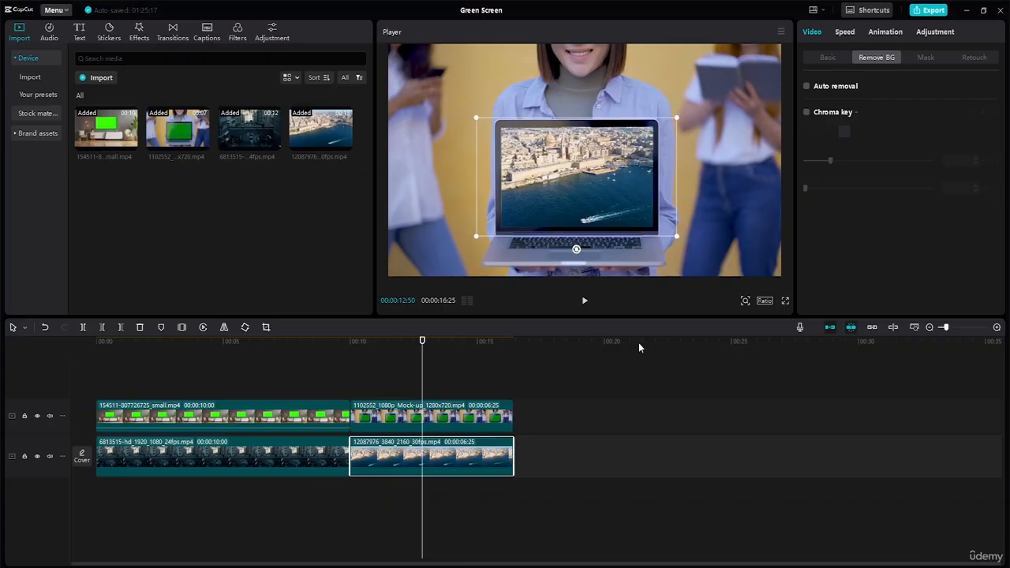
Set the coastline clip's uniform scale to 50% in its basic transform settings.
{"action": "left_click", "coordinate": [826, 56]}
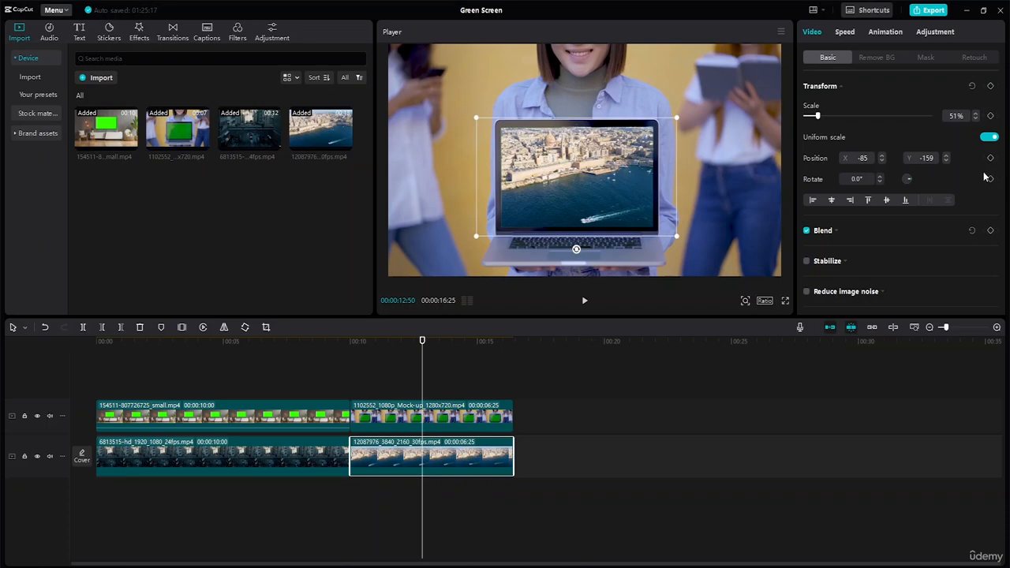
{"action": "left_click", "coordinate": [828, 89]}
{"action": "left_click", "coordinate": [829, 88]}
{"action": "mouse_move", "coordinate": [817, 116]}
{"action": "left_mouse_down"}
{"action": "mouse_move", "coordinate": [833, 118]}
{"action": "mouse_move", "coordinate": [817, 125]}
{"action": "left_mouse_up"}
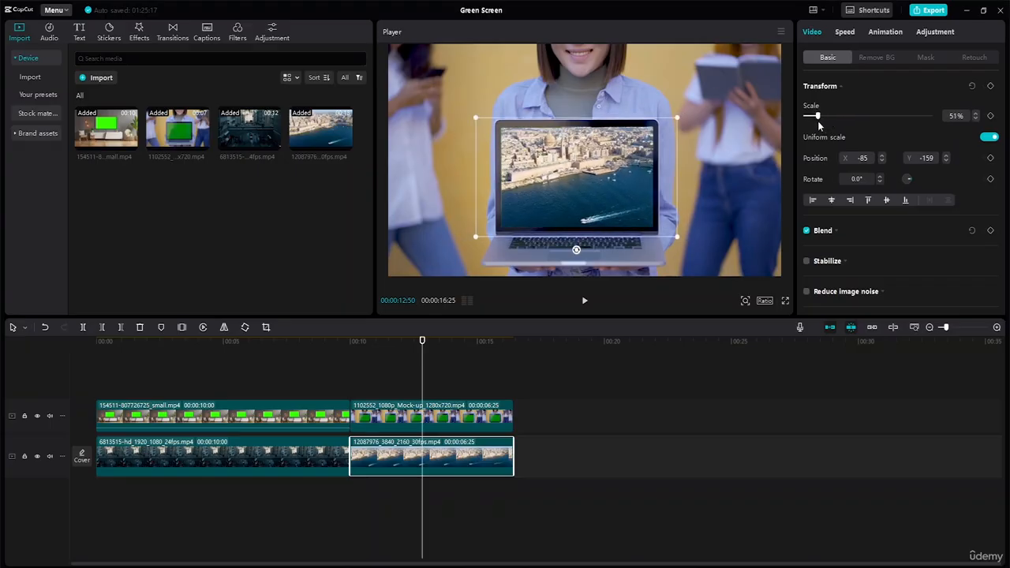
{"action": "left_click", "coordinate": [975, 119]}
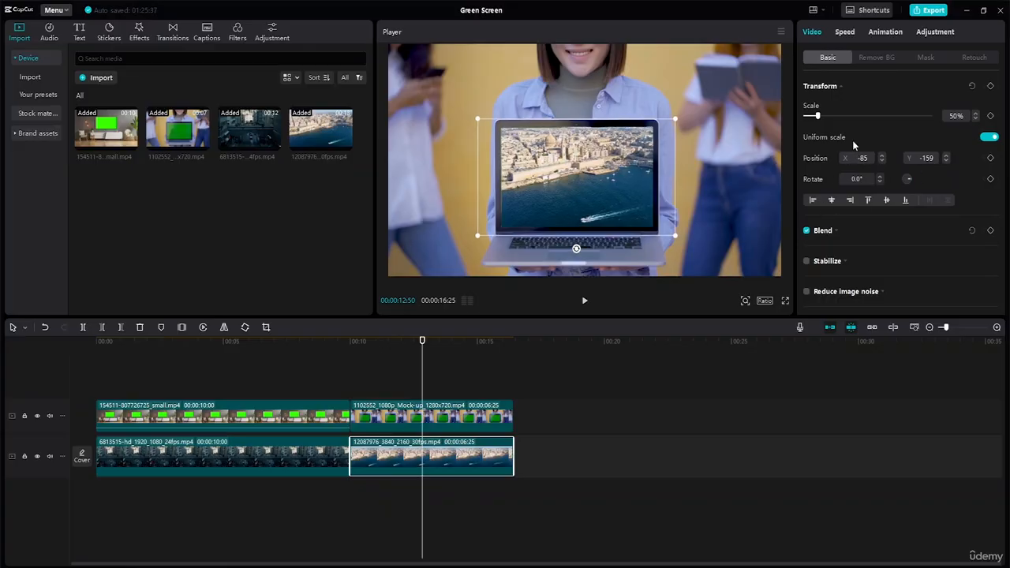
Turn off uniform scale for the coastline clip and set its scale width to 43% and scale height to 49%.
{"action": "left_click", "coordinate": [988, 138]}
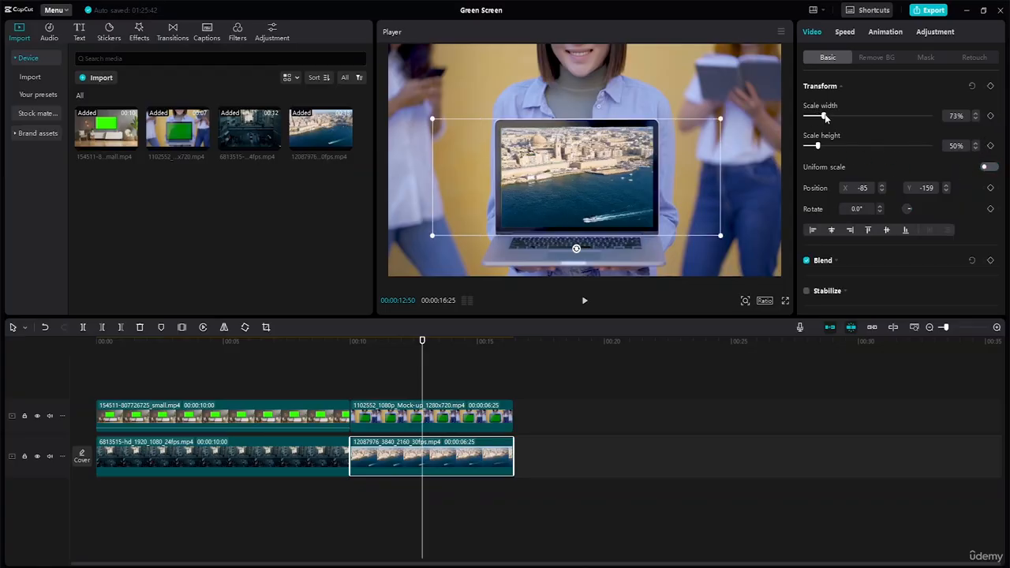
{"action": "left_click_drag", "start_coordinate": [820, 116], "coordinate": [818, 118]}
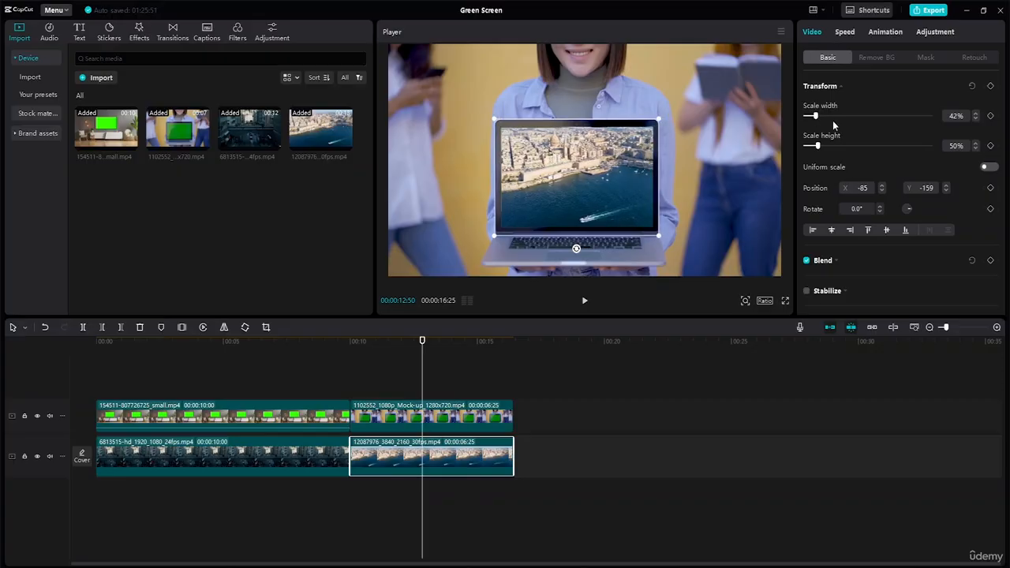
{"action": "left_click", "coordinate": [975, 115]}
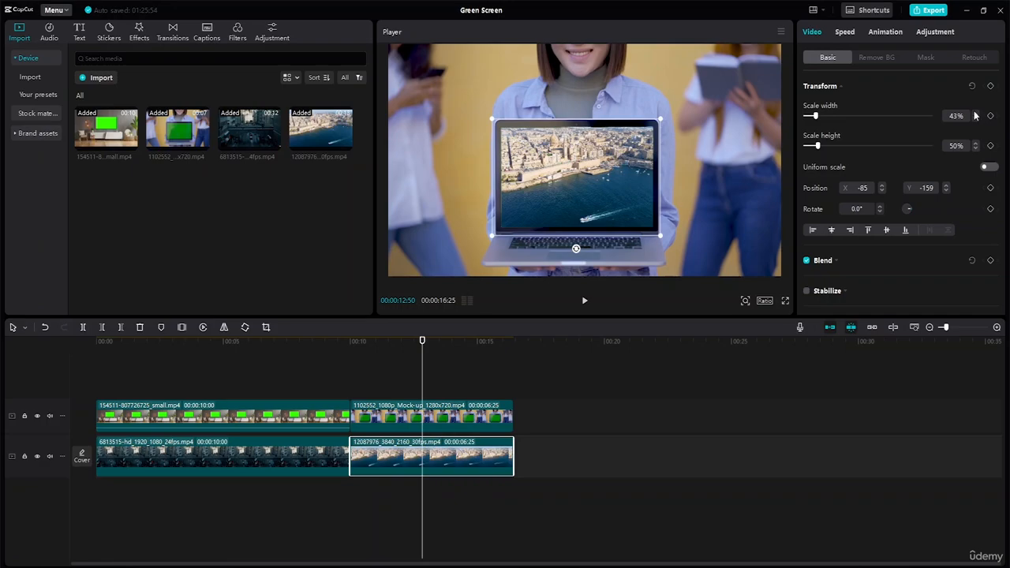
{"action": "left_click", "coordinate": [975, 113]}
{"action": "left_click", "coordinate": [975, 113]}
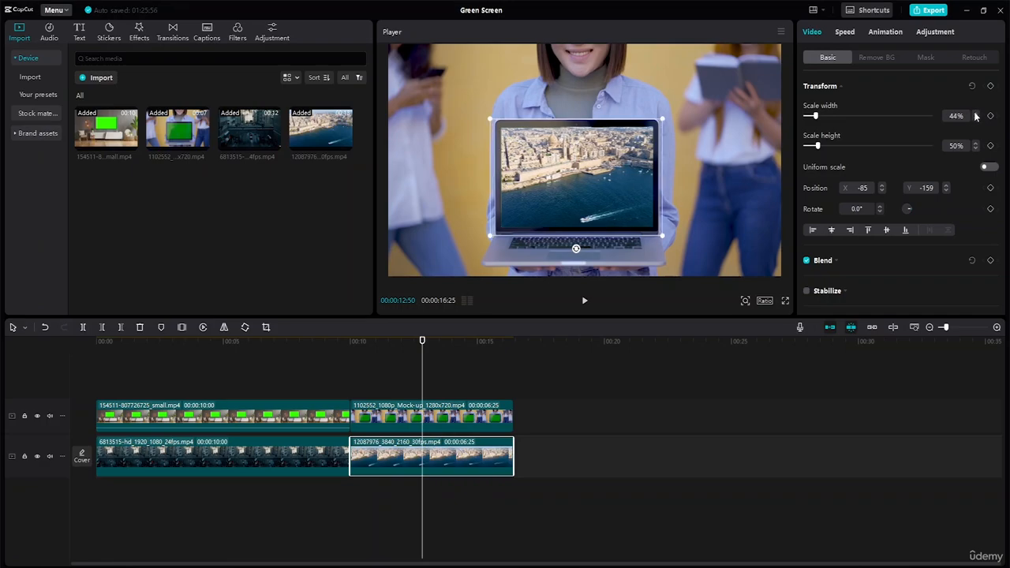
{"action": "left_click", "coordinate": [975, 119]}
{"action": "left_click", "coordinate": [975, 119]}
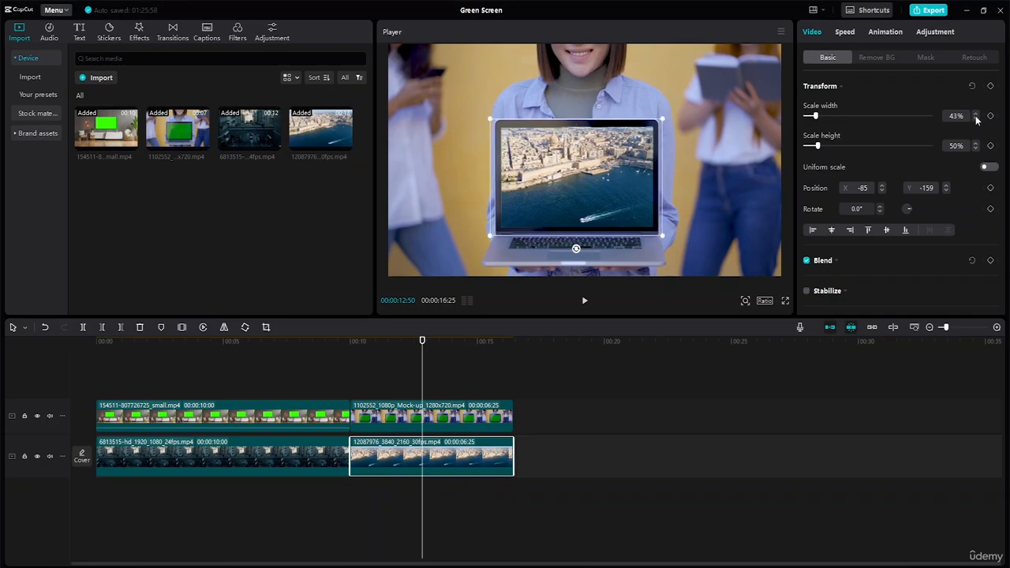
{"action": "left_click", "coordinate": [975, 114]}
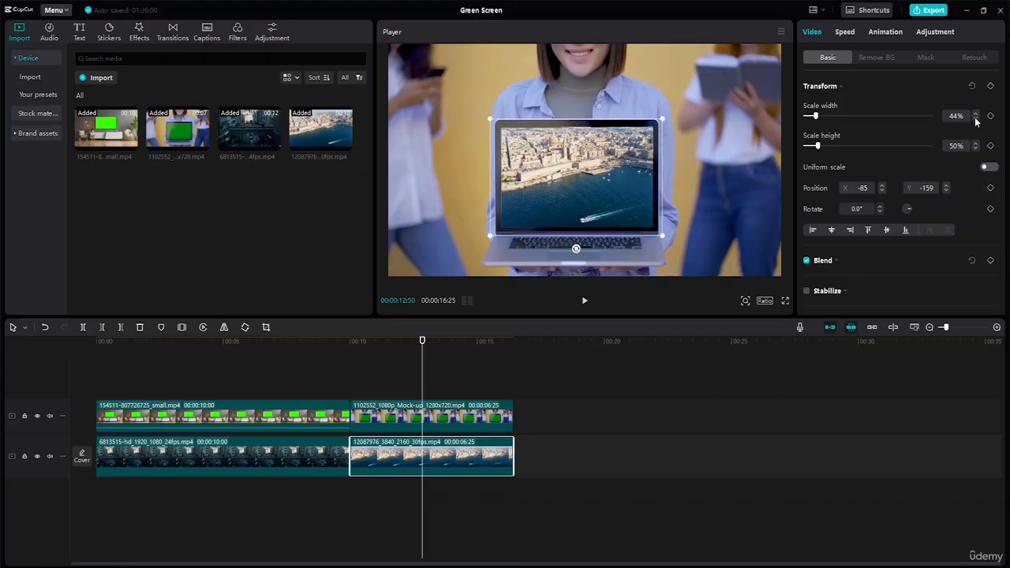
{"action": "left_click", "coordinate": [975, 119]}
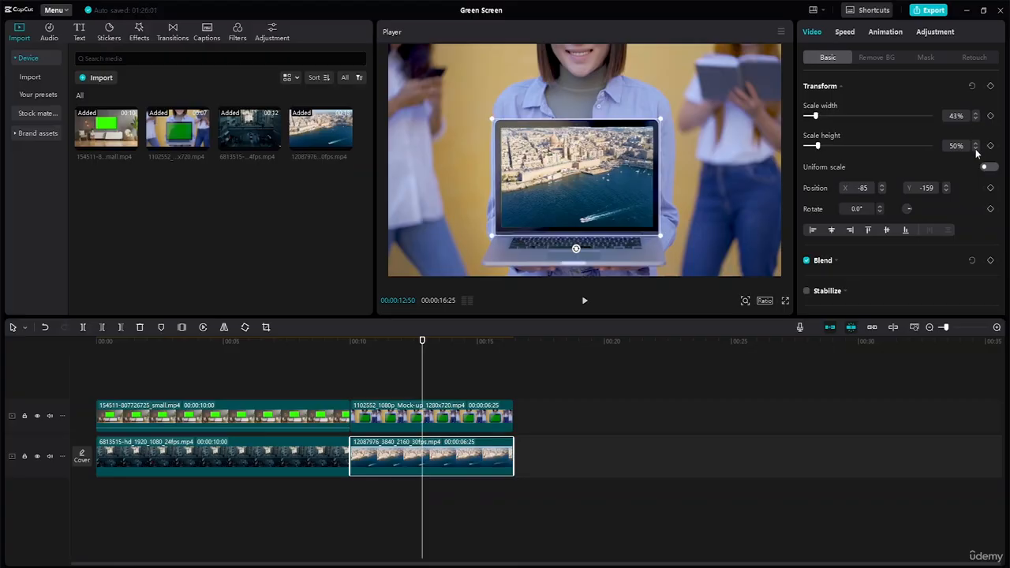
{"action": "left_click", "coordinate": [976, 149]}
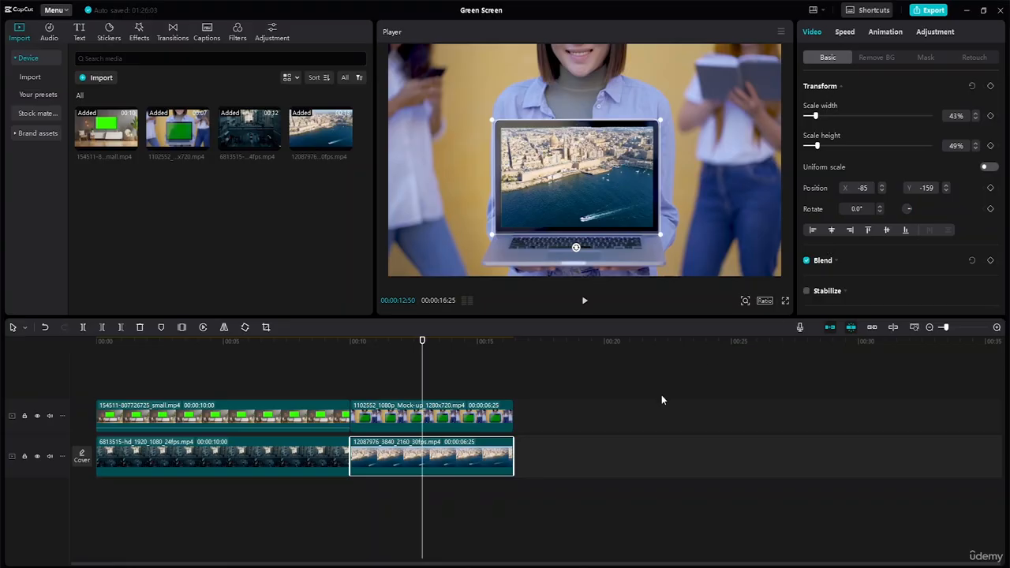
Turn off uniform scale for the city clip behind the TV and set its scale width to 39%.
{"action": "left_click", "coordinate": [241, 456]}
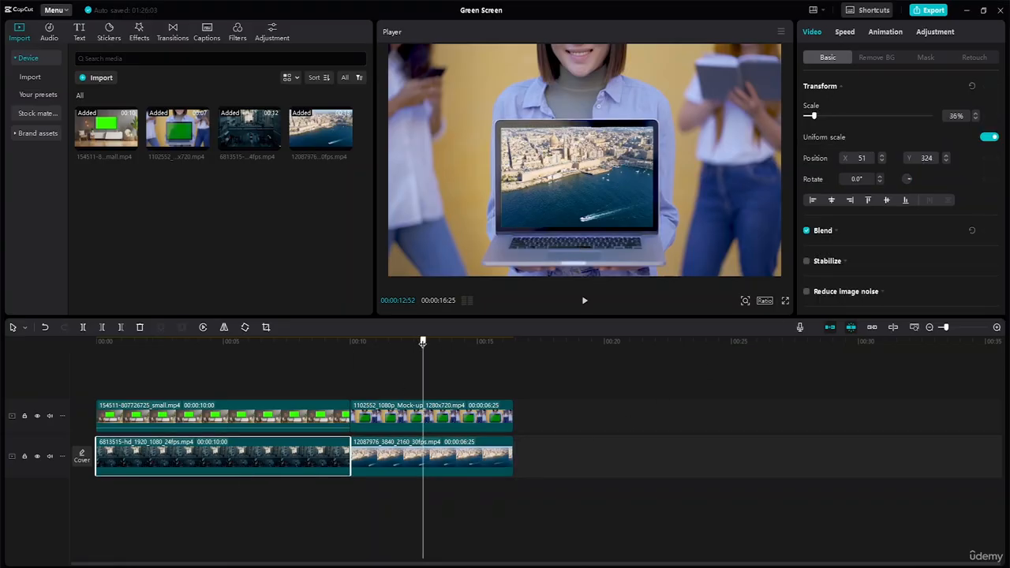
{"action": "left_click_drag", "start_coordinate": [422, 341], "coordinate": [276, 348]}
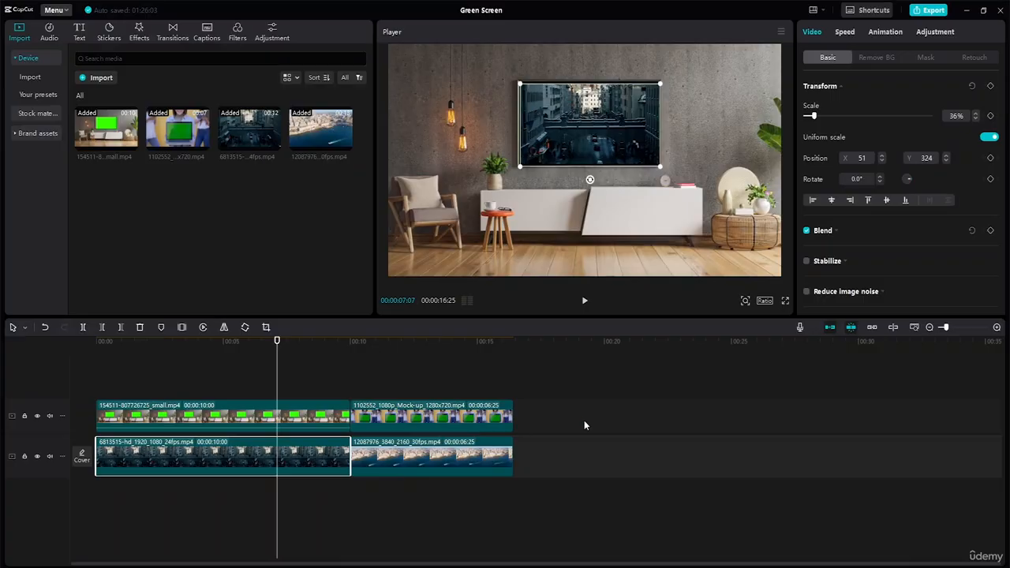
{"action": "left_click", "coordinate": [988, 137]}
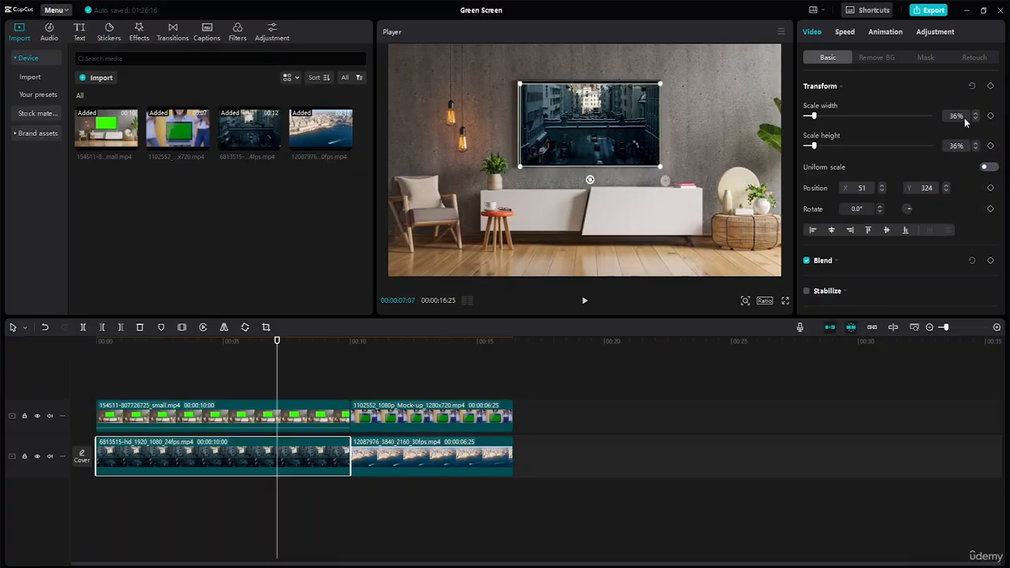
{"action": "left_click", "coordinate": [974, 113]}
{"action": "left_click", "coordinate": [974, 113]}
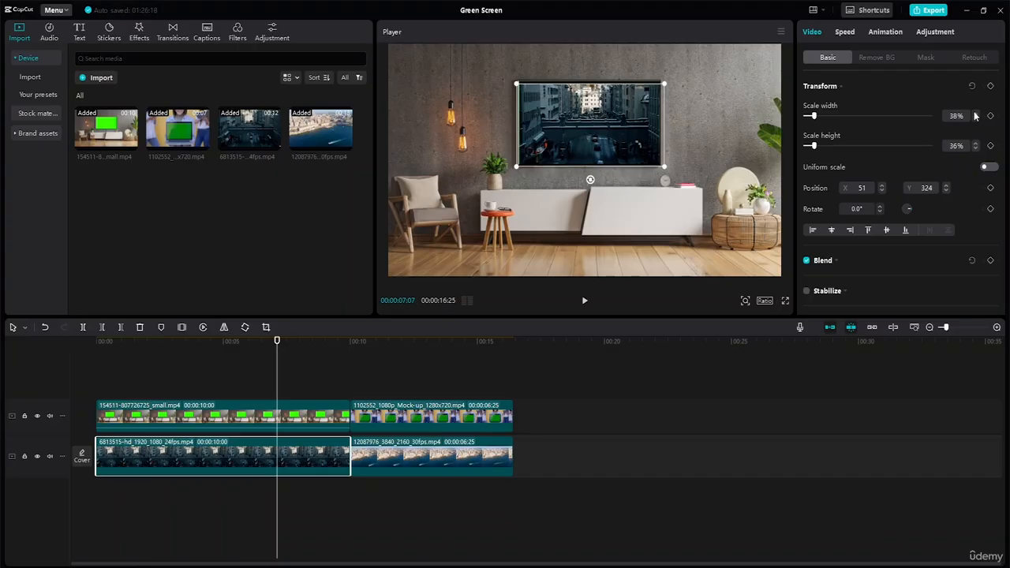
{"action": "left_click", "coordinate": [975, 113]}
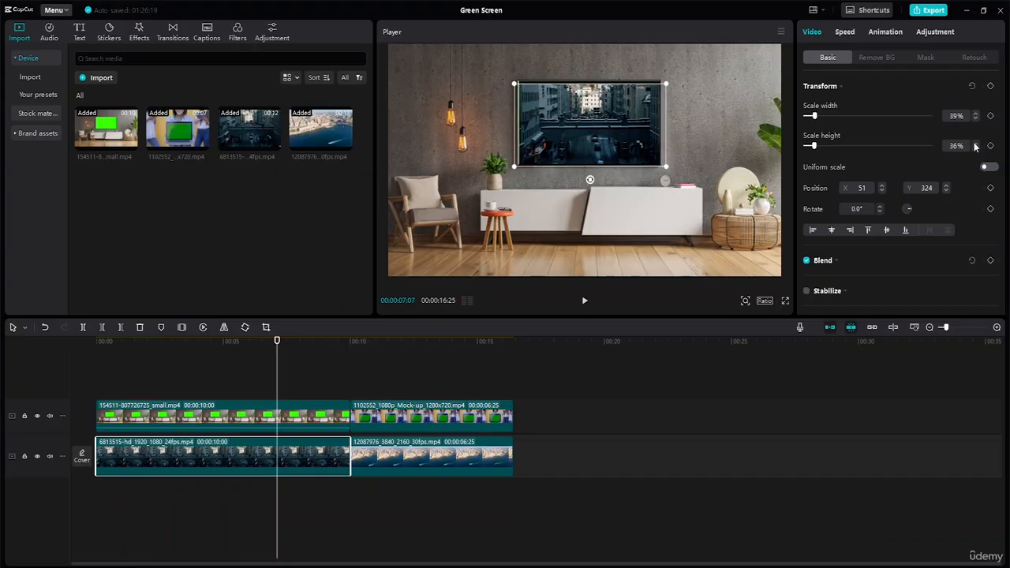
Set the city clip's scale height to 42% so it covers the TV screen opening.
{"action": "left_click", "coordinate": [975, 143]}
{"action": "left_click", "coordinate": [975, 143]}
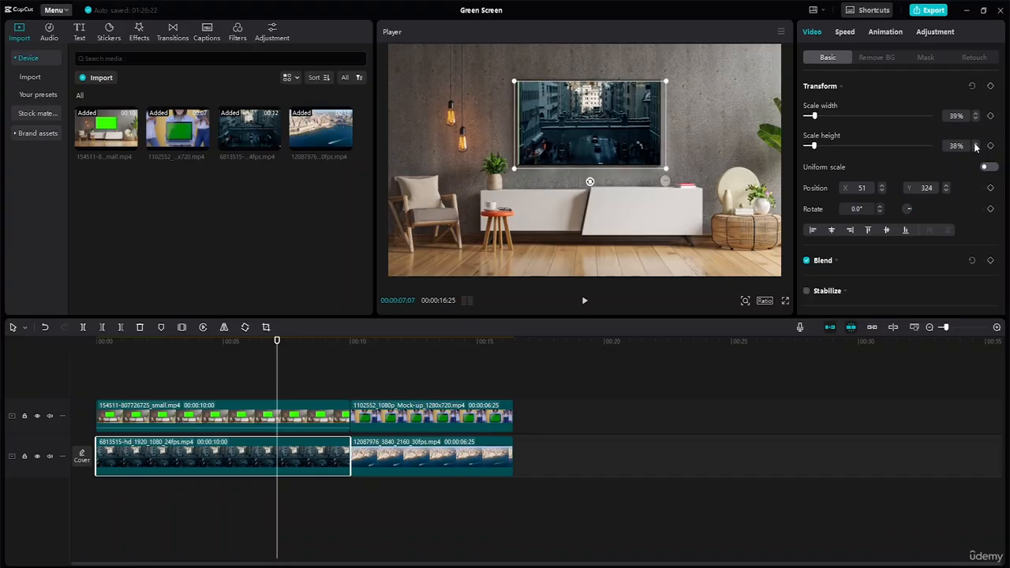
{"action": "left_click", "coordinate": [975, 143]}
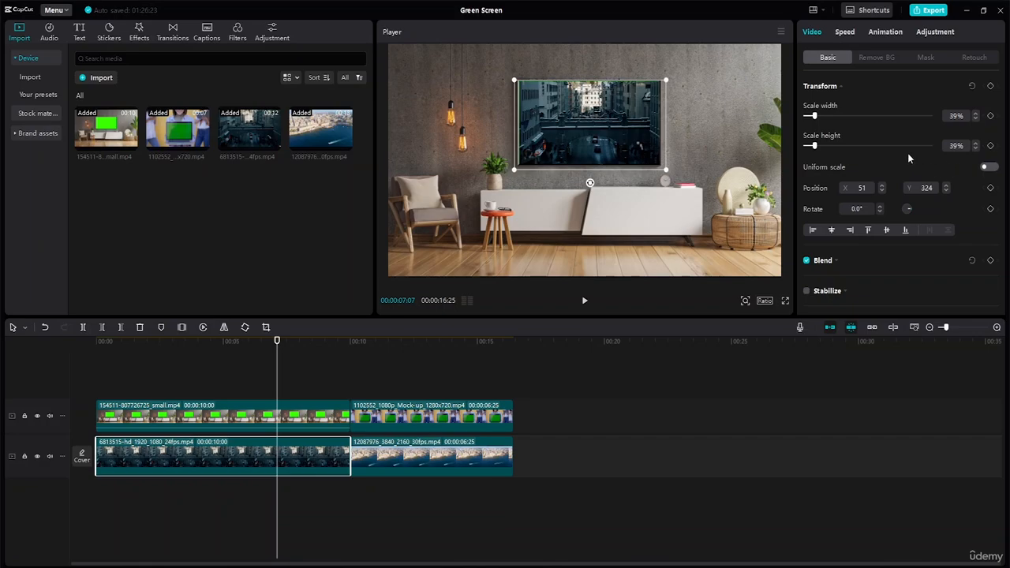
{"action": "left_click", "coordinate": [977, 143]}
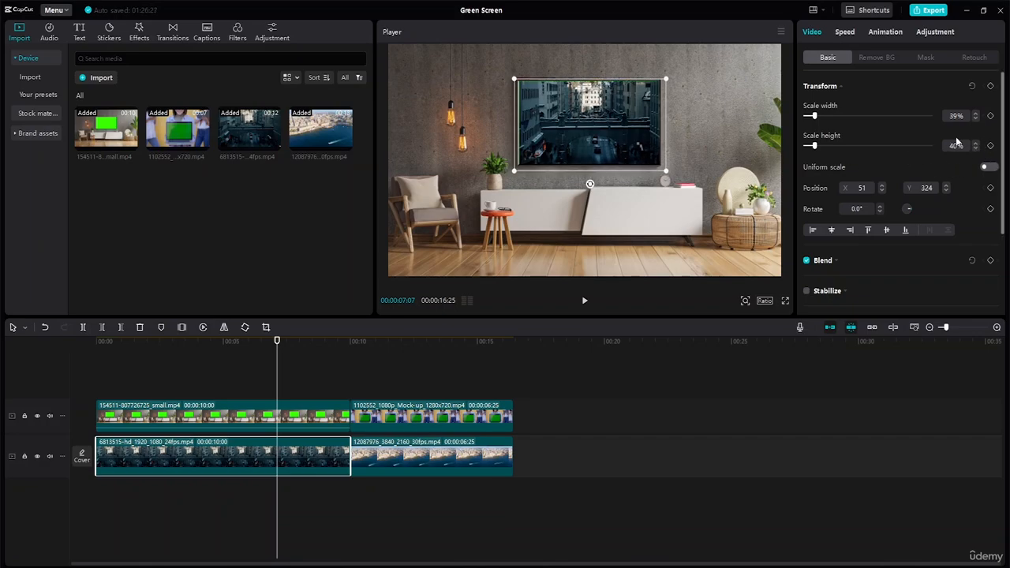
{"action": "left_click", "coordinate": [977, 143]}
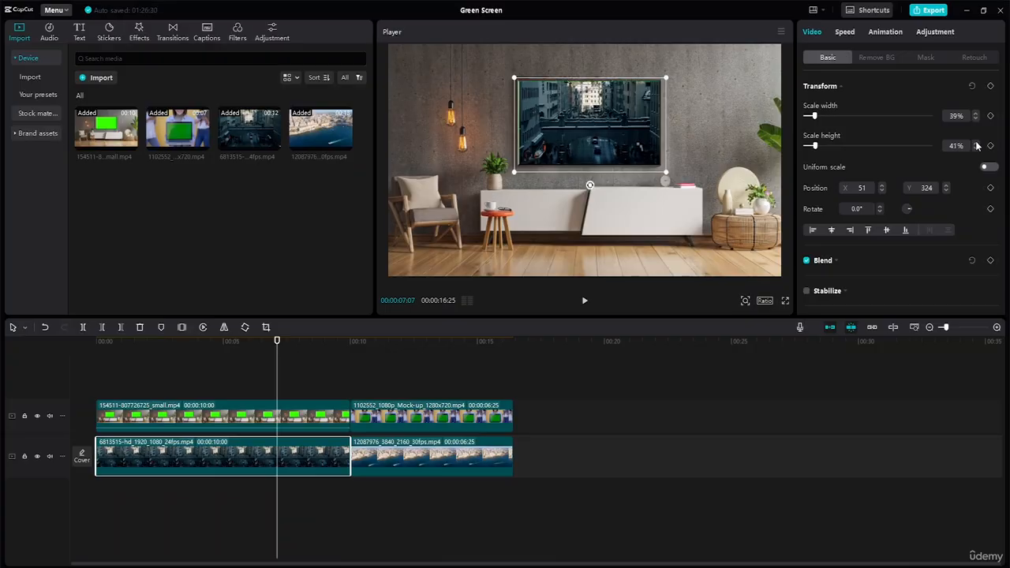
{"action": "left_click", "coordinate": [977, 144]}
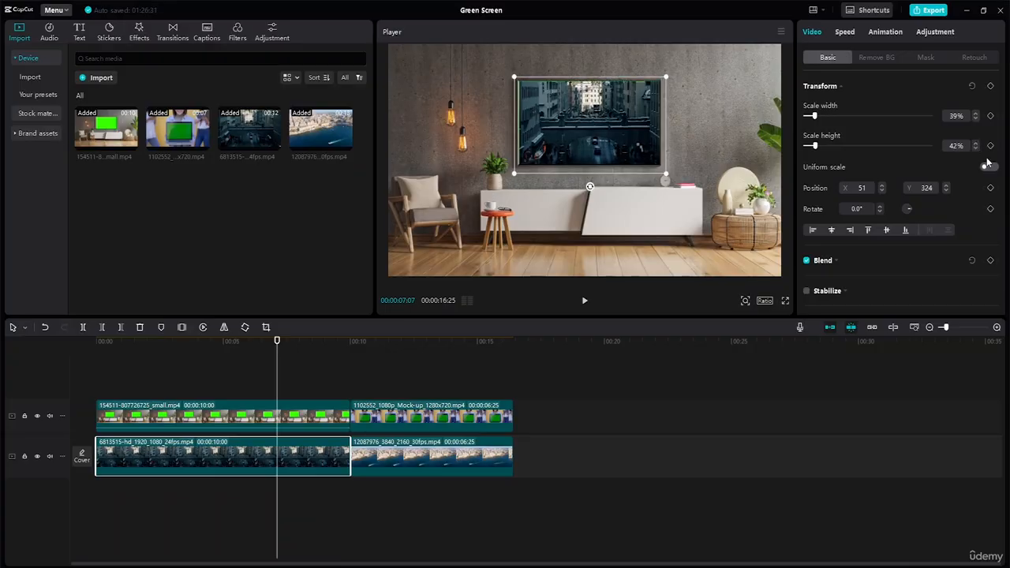
Set the city clip's scale width to 40% and play the sequence to check both composites and the cut between them.
{"action": "left_click", "coordinate": [976, 115]}
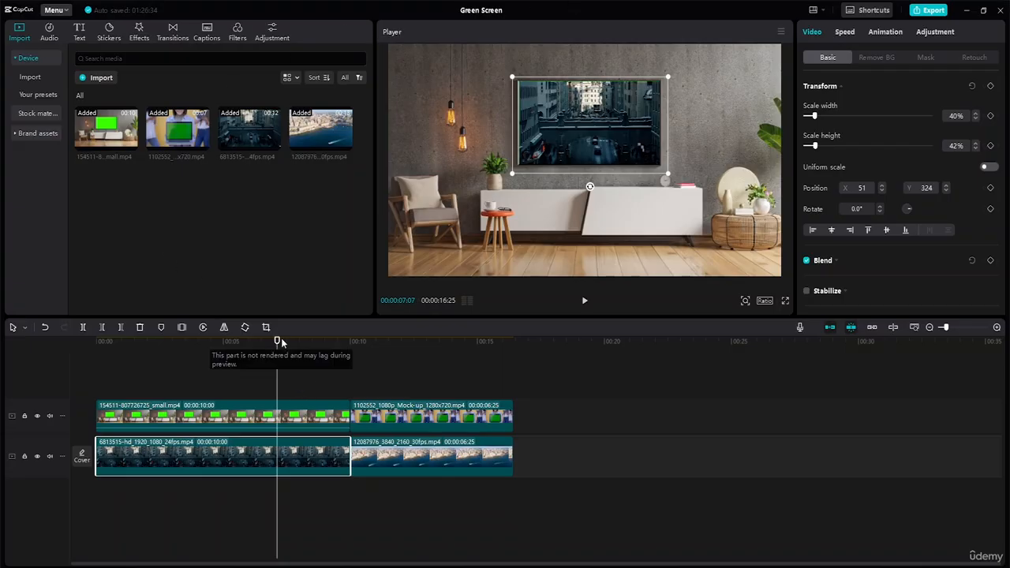
{"action": "key", "text": "Home"}
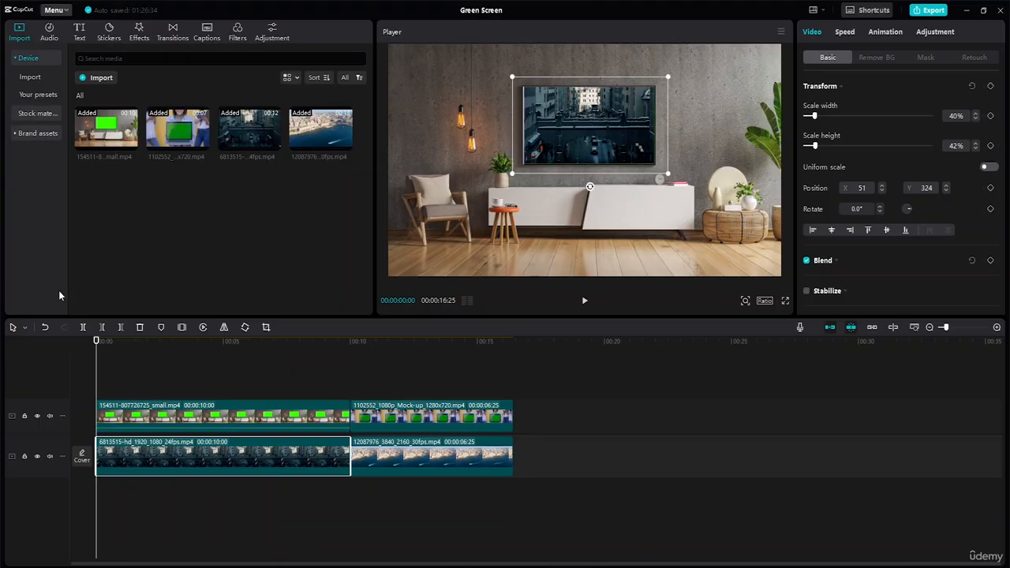
{"action": "key", "text": "space"}
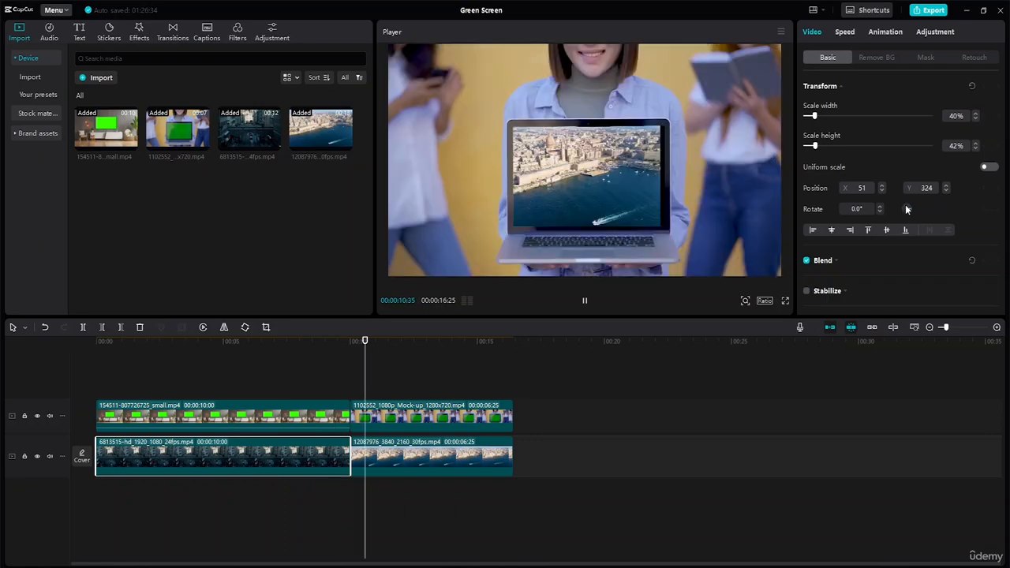
{"action": "key", "text": "space"}
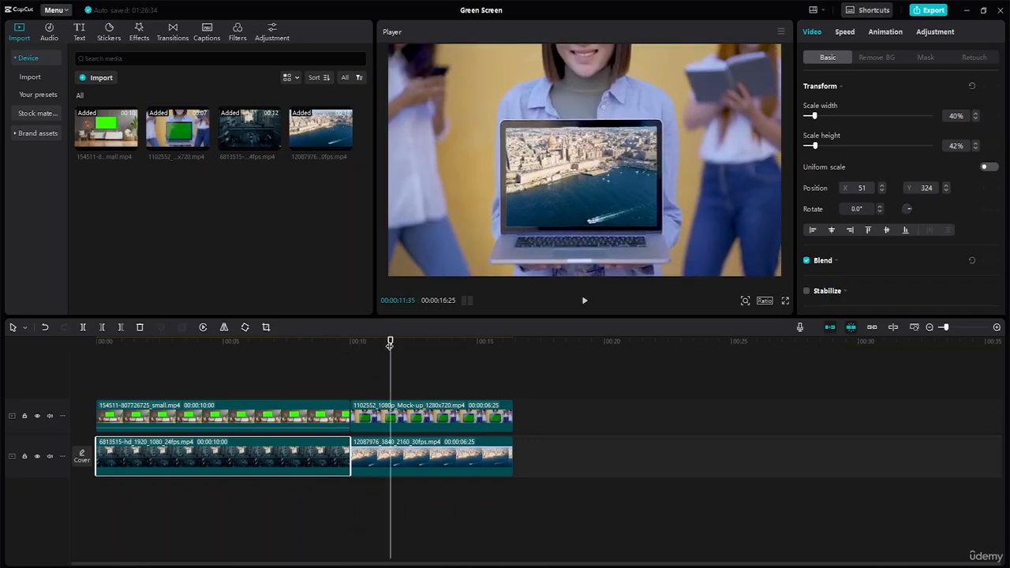
{"action": "left_click_drag", "start_coordinate": [390, 341], "coordinate": [329, 341]}
{"action": "key", "text": "space"}
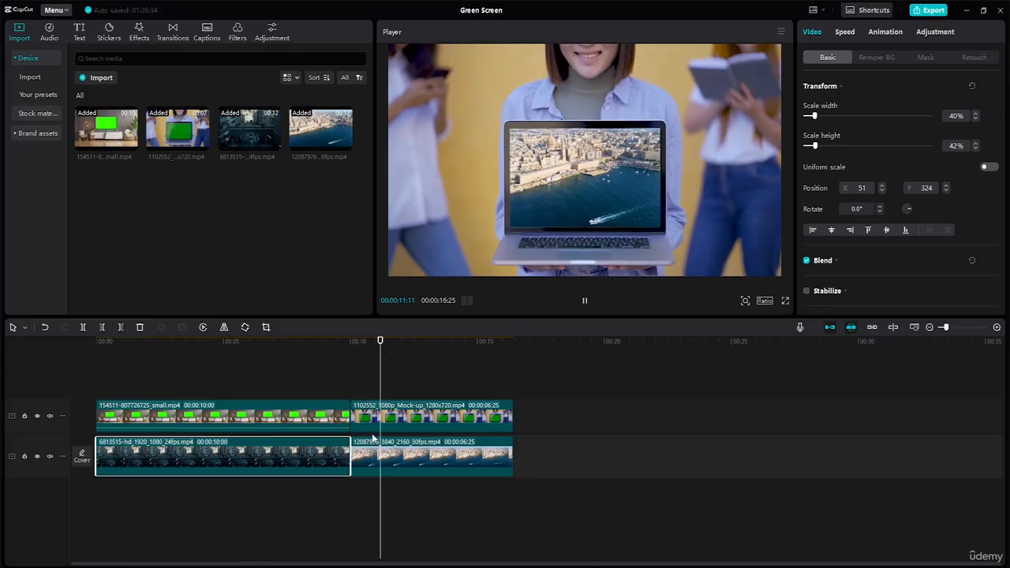
{"action": "left_click", "coordinate": [353, 452]}
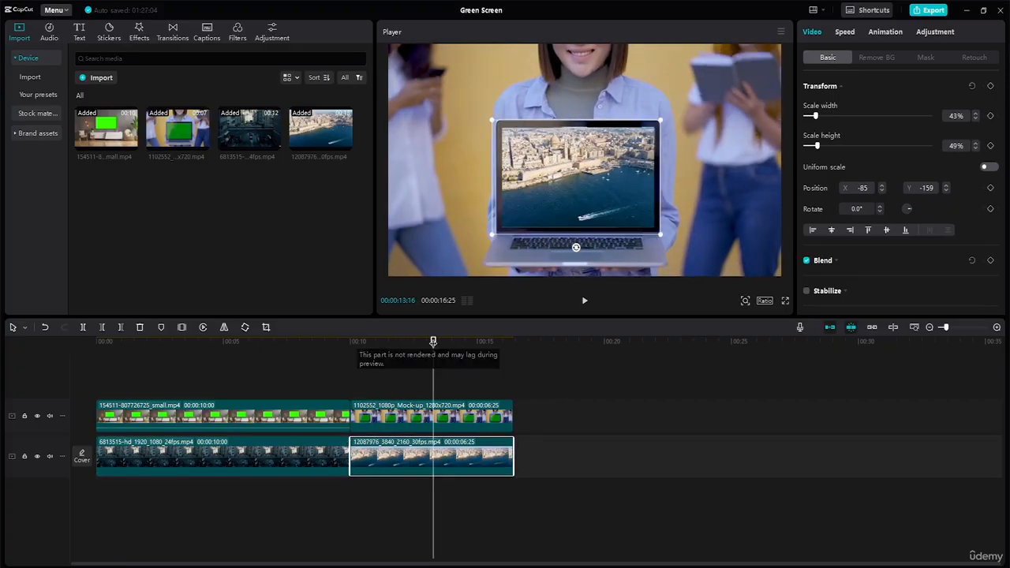
{"action": "left_click_drag", "start_coordinate": [430, 347], "coordinate": [309, 366]}
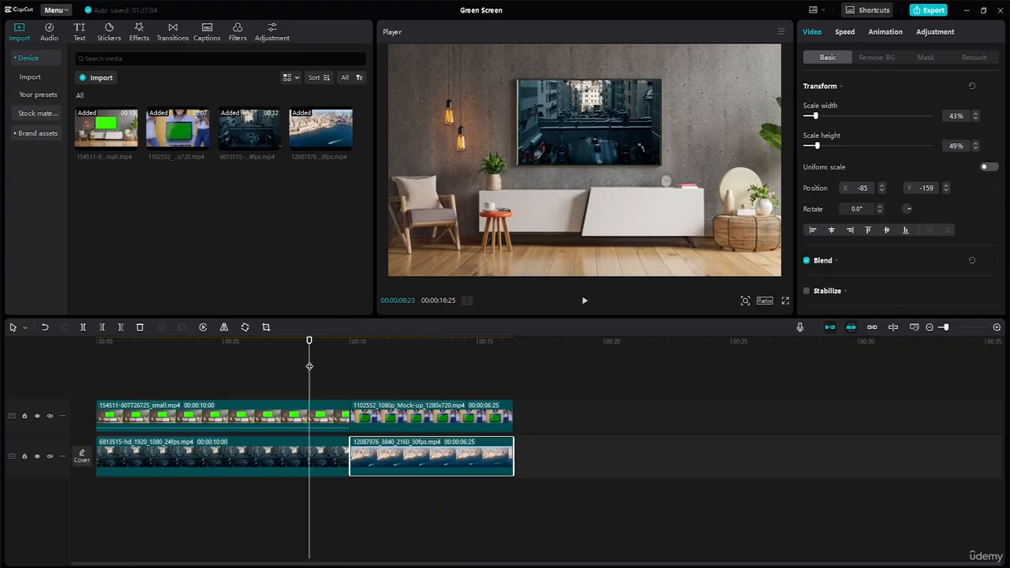
Move the laptop and coastline clips aside to check where the first pair ends, rejoin them directly behind, and replay the cut.
{"action": "left_click_drag", "start_coordinate": [371, 408], "coordinate": [400, 407]}
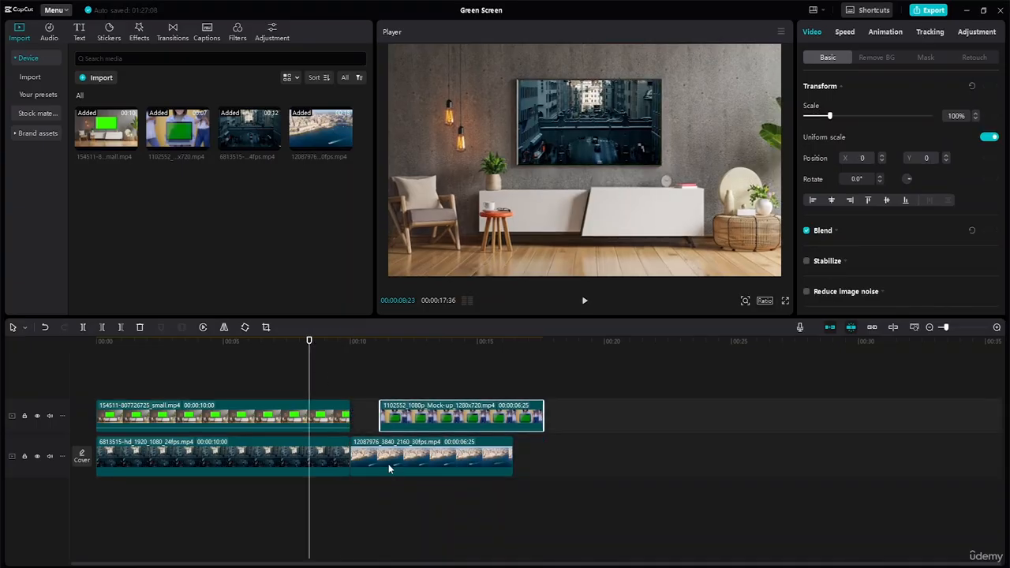
{"action": "left_click_drag", "start_coordinate": [389, 464], "coordinate": [668, 427]}
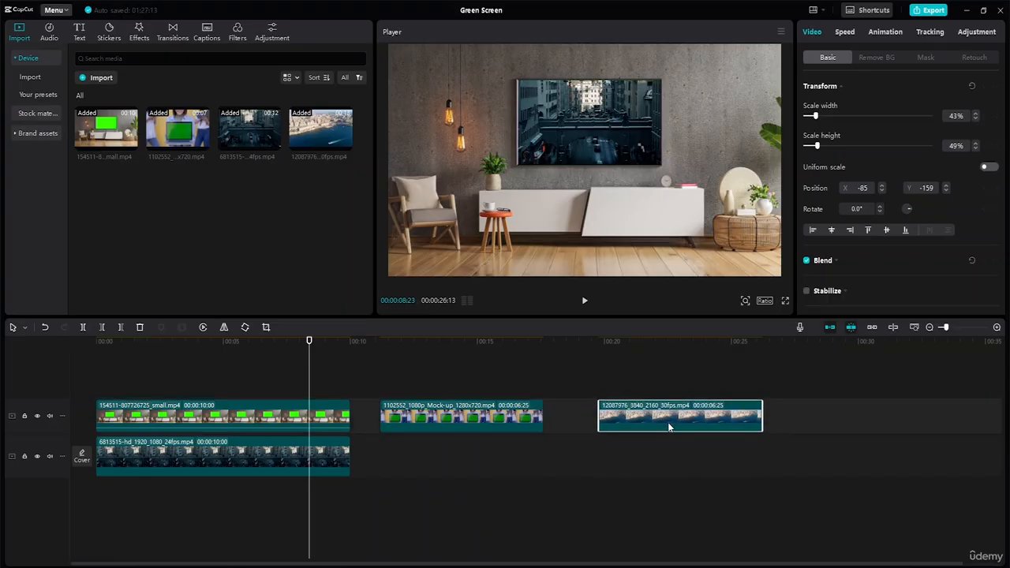
{"action": "left_click", "coordinate": [349, 412]}
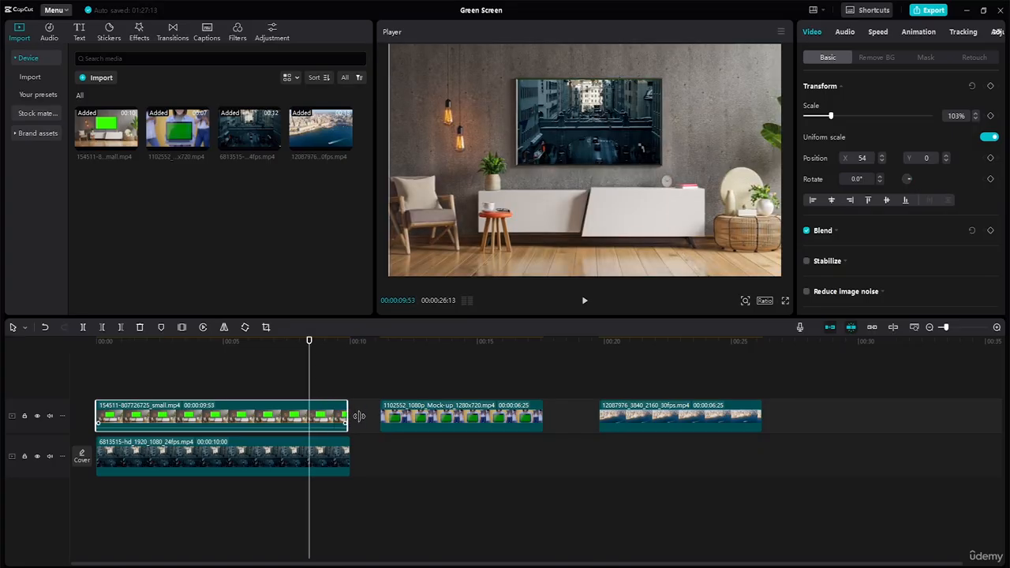
{"action": "left_click", "coordinate": [344, 452]}
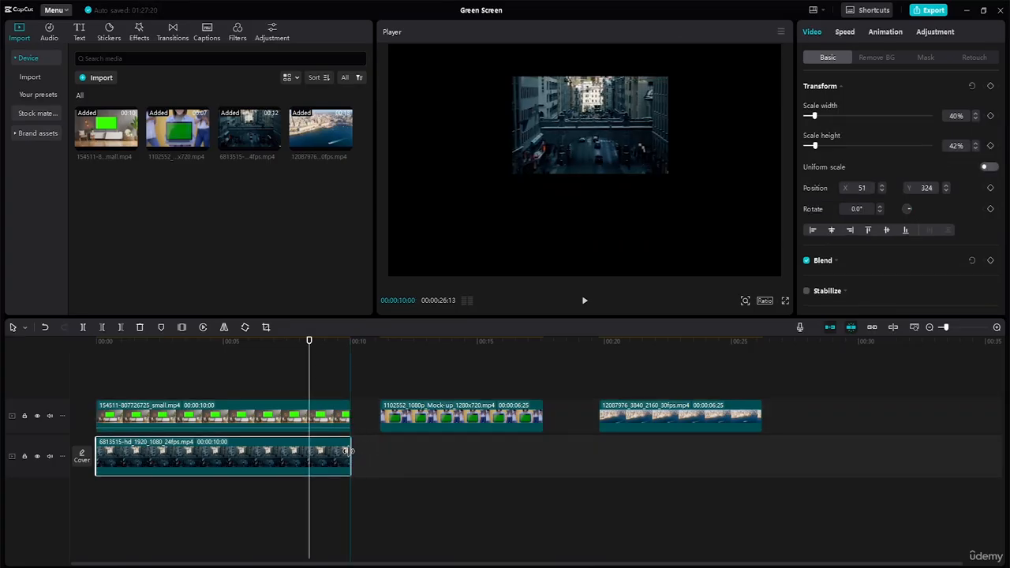
{"action": "left_click_drag", "start_coordinate": [440, 414], "coordinate": [407, 415]}
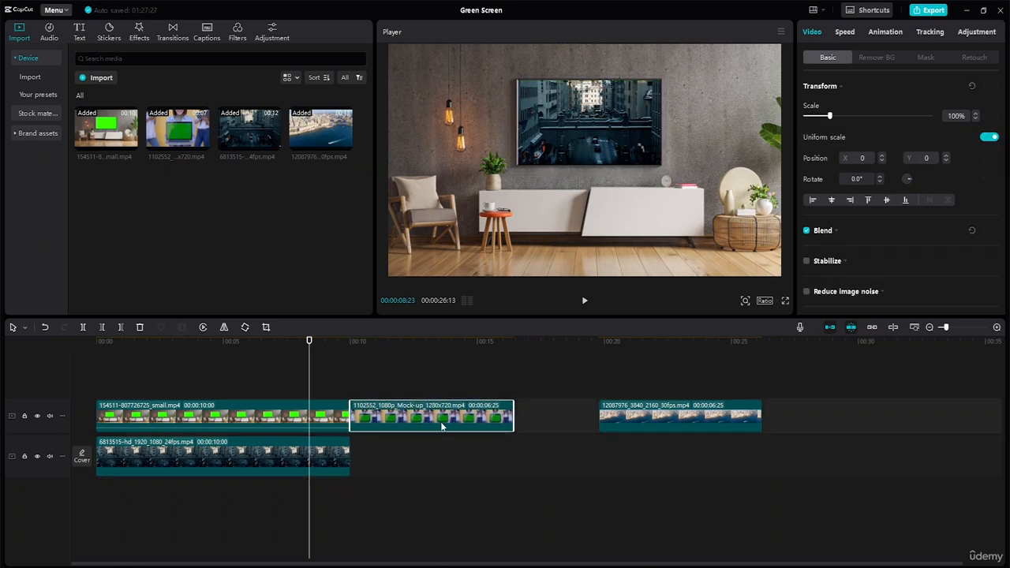
{"action": "left_click_drag", "start_coordinate": [623, 418], "coordinate": [385, 463]}
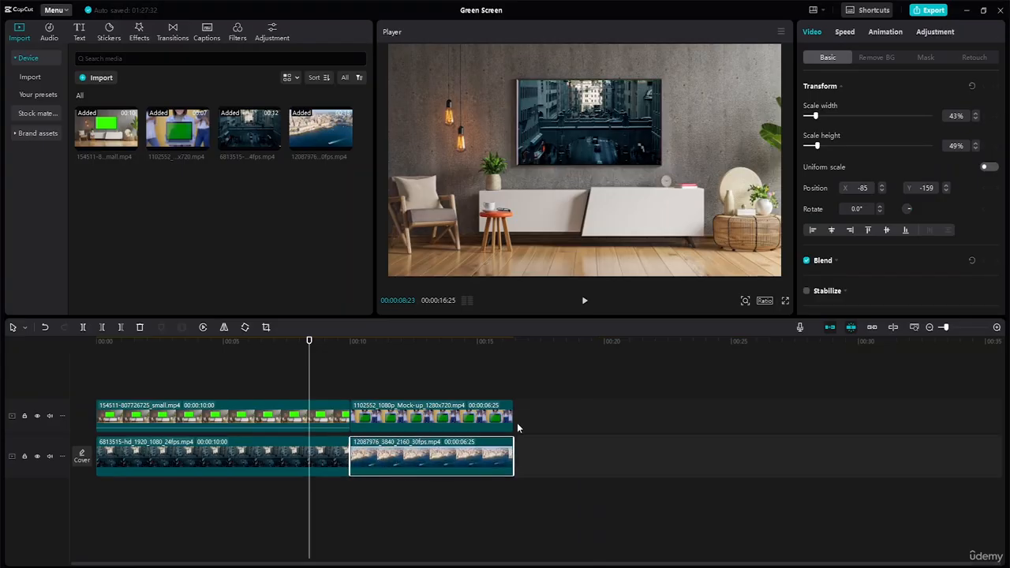
{"action": "key", "text": "space"}
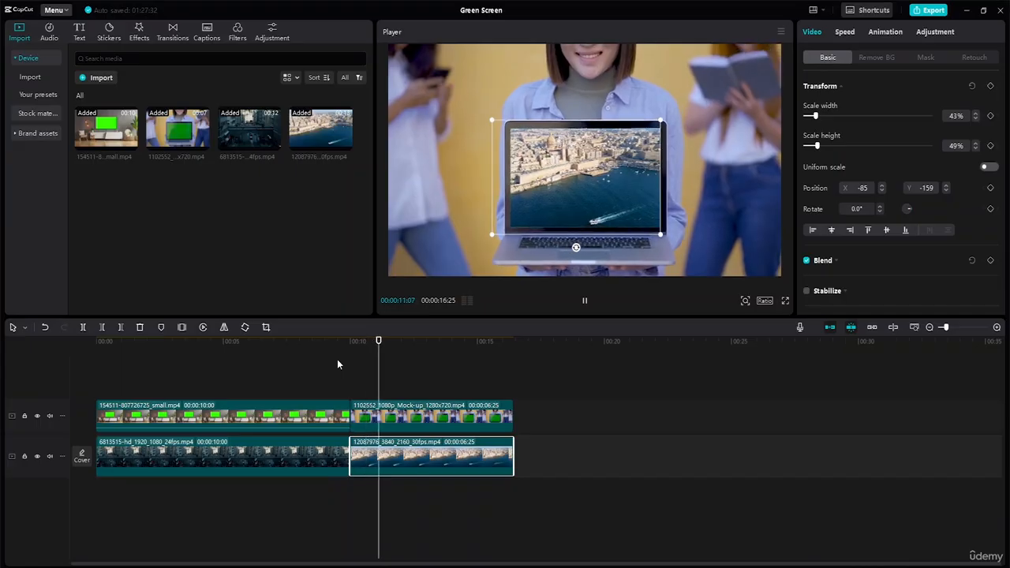
{"action": "key", "text": "space"}
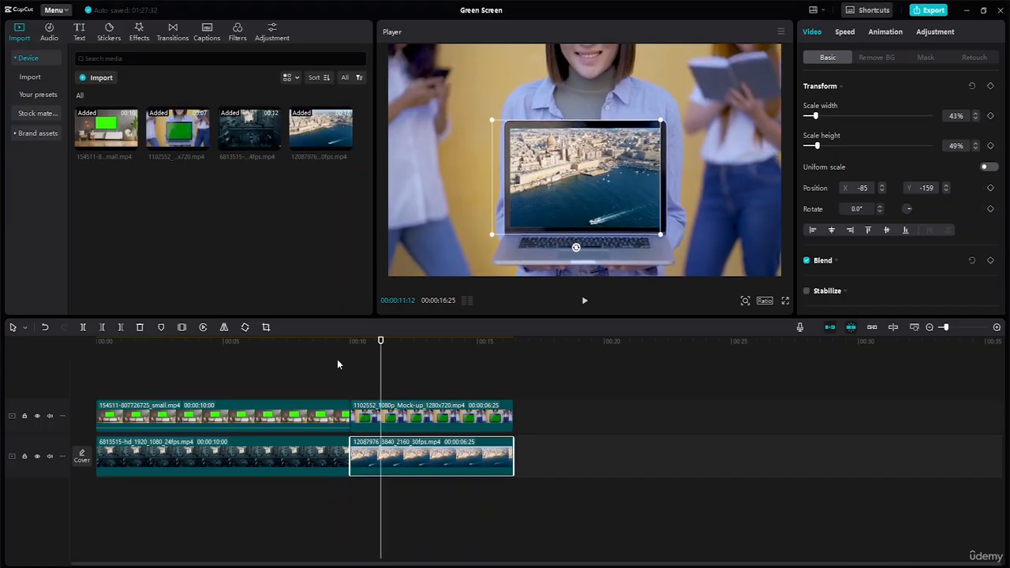
Add the Windmill transition between the city and coastline clips, accept duplicate frames without further reminders, and preview it.
{"action": "left_click", "coordinate": [172, 35]}
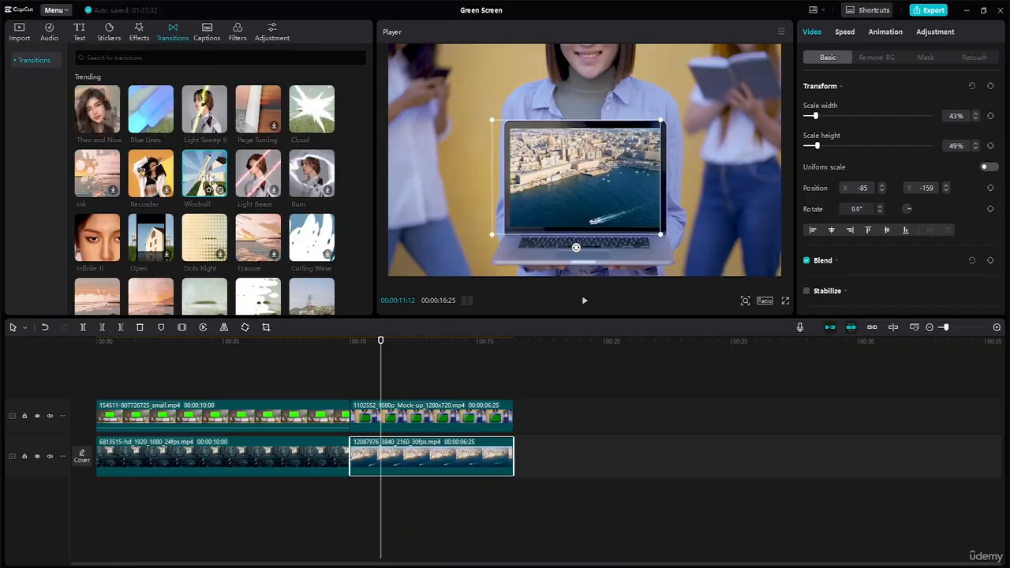
{"action": "mouse_move", "coordinate": [210, 179]}
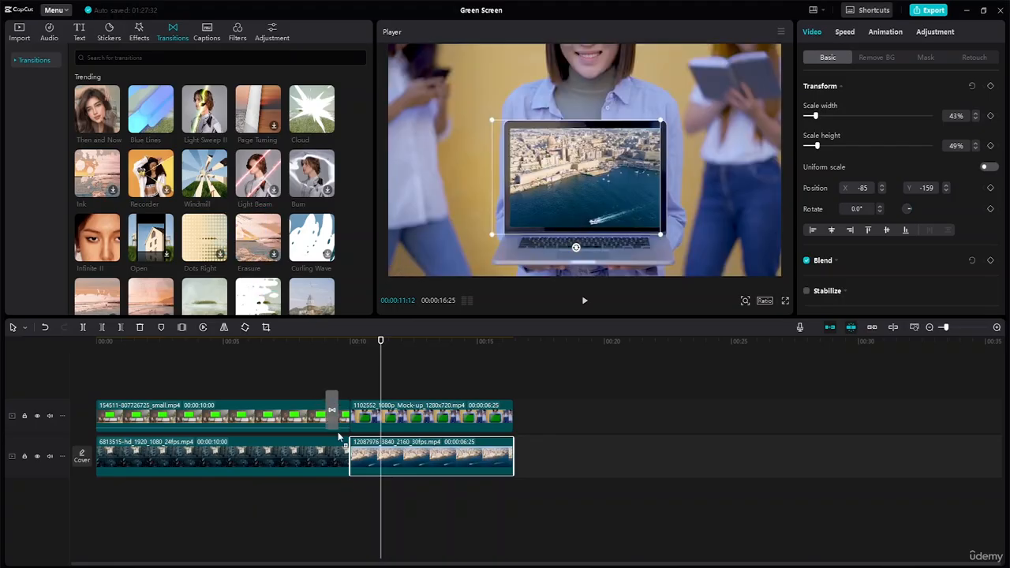
{"action": "left_click", "coordinate": [345, 463]}
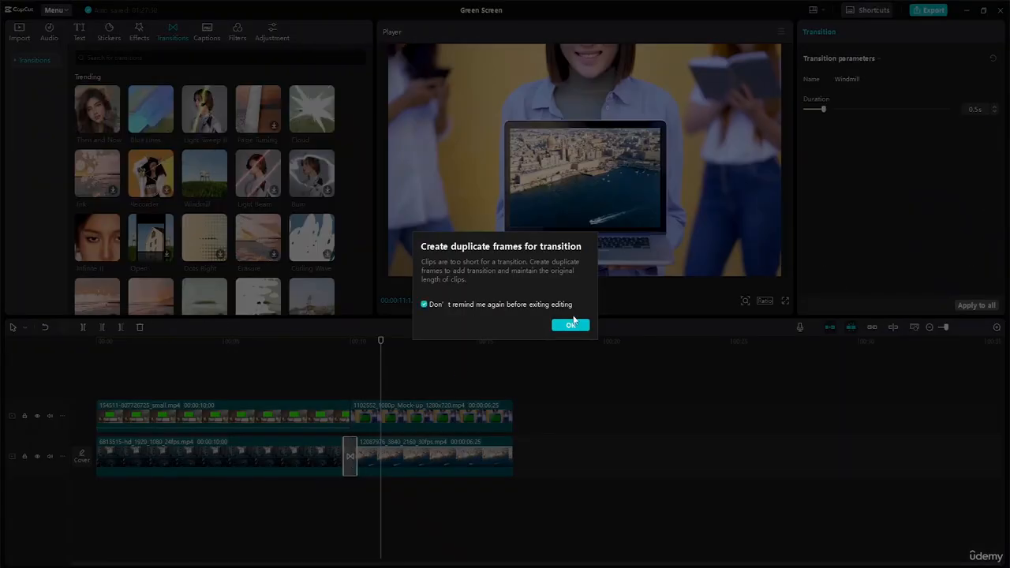
{"action": "left_click", "coordinate": [570, 326]}
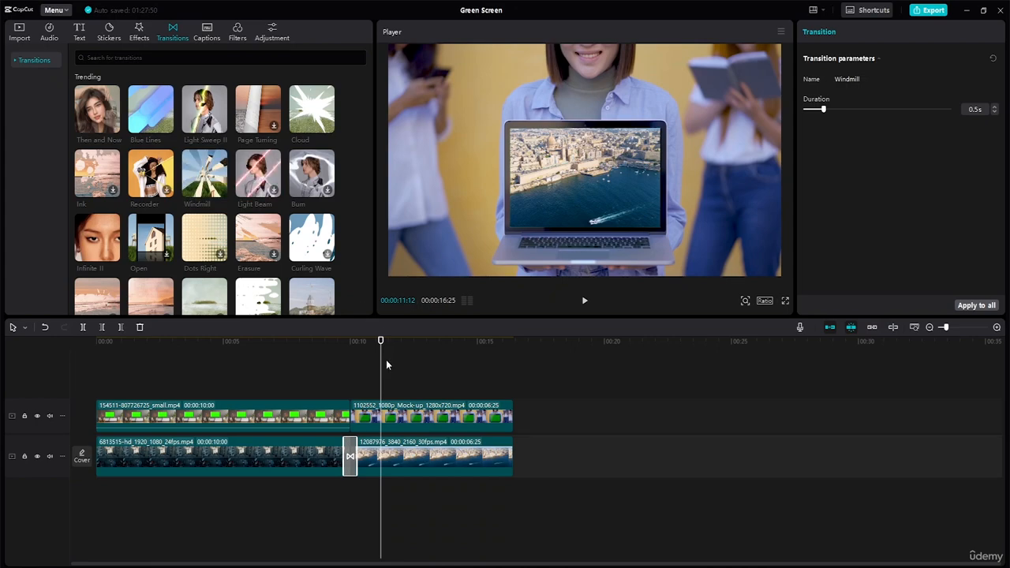
{"action": "left_click_drag", "start_coordinate": [380, 343], "coordinate": [305, 347]}
{"action": "key", "text": "space"}
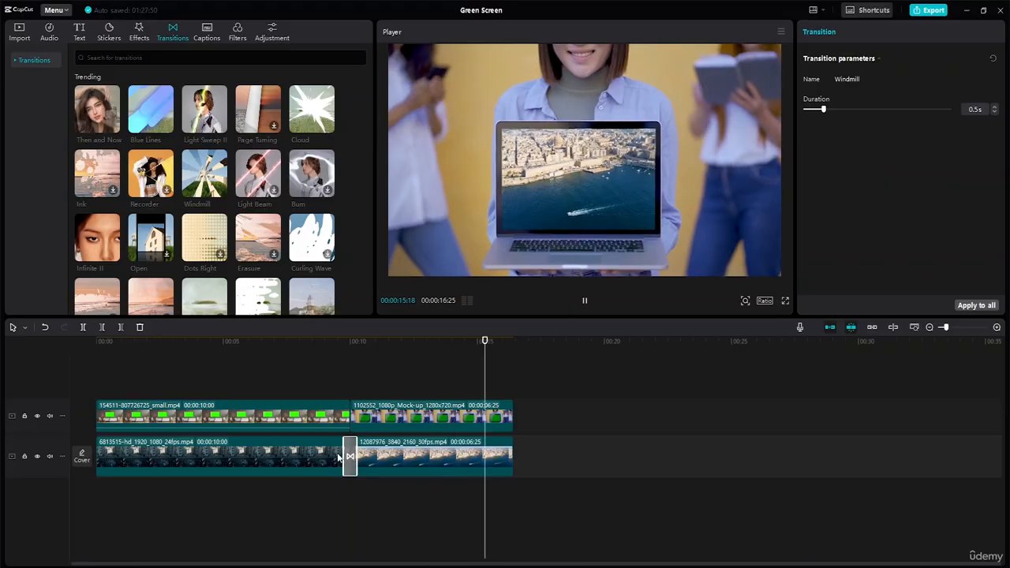
Add the Page Turning transition between the TV room and laptop clips and play across the cut to preview it.
{"action": "left_click", "coordinate": [353, 414]}
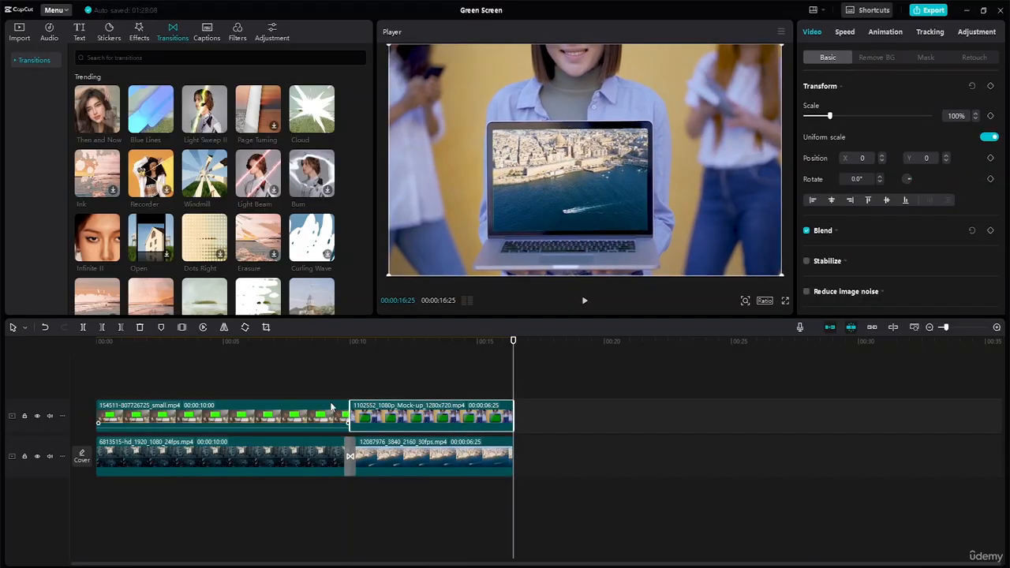
{"action": "left_click", "coordinate": [209, 122]}
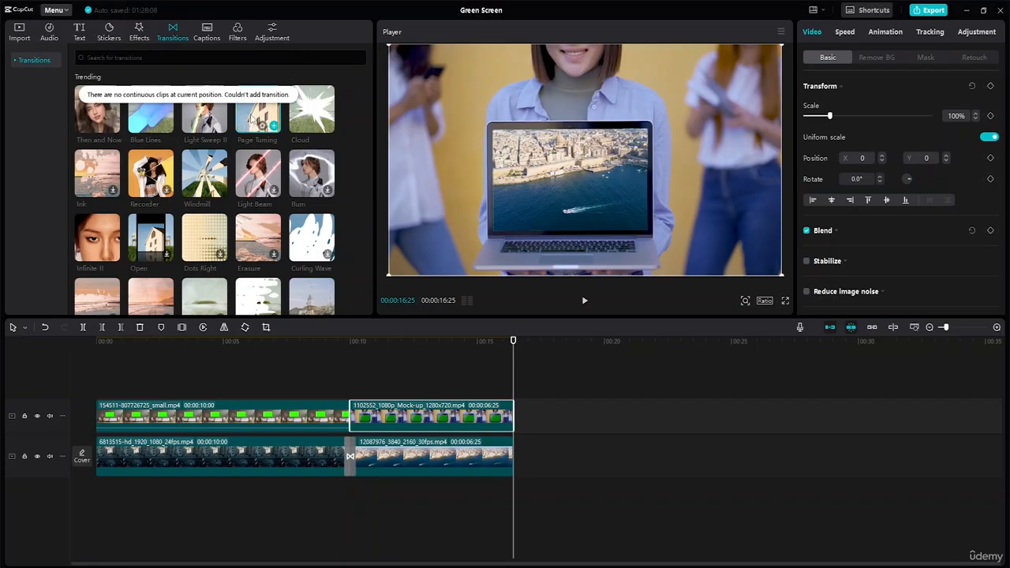
{"action": "left_click_drag", "start_coordinate": [249, 120], "coordinate": [351, 416]}
{"action": "left_click", "coordinate": [332, 345]}
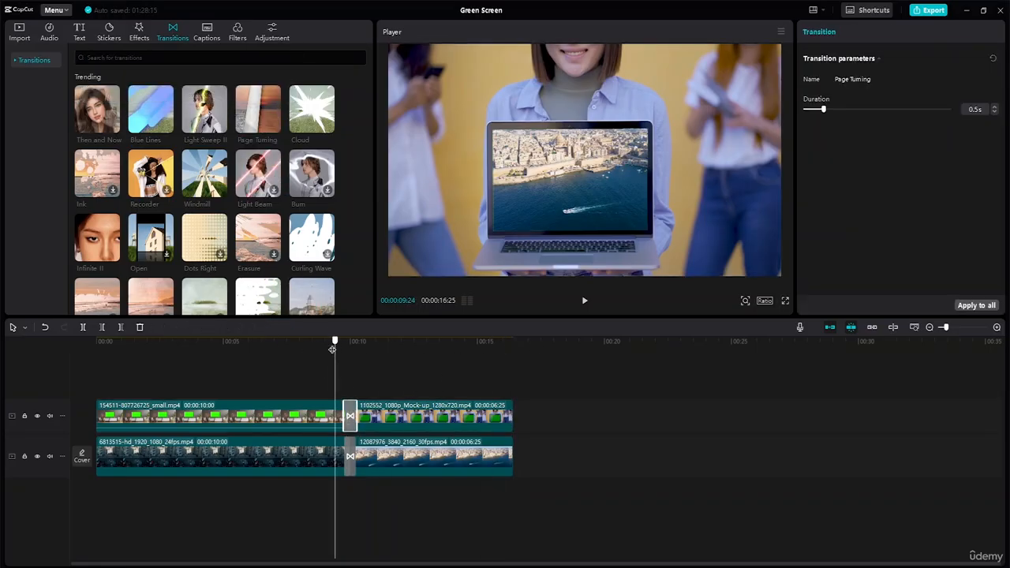
{"action": "key", "text": "space"}
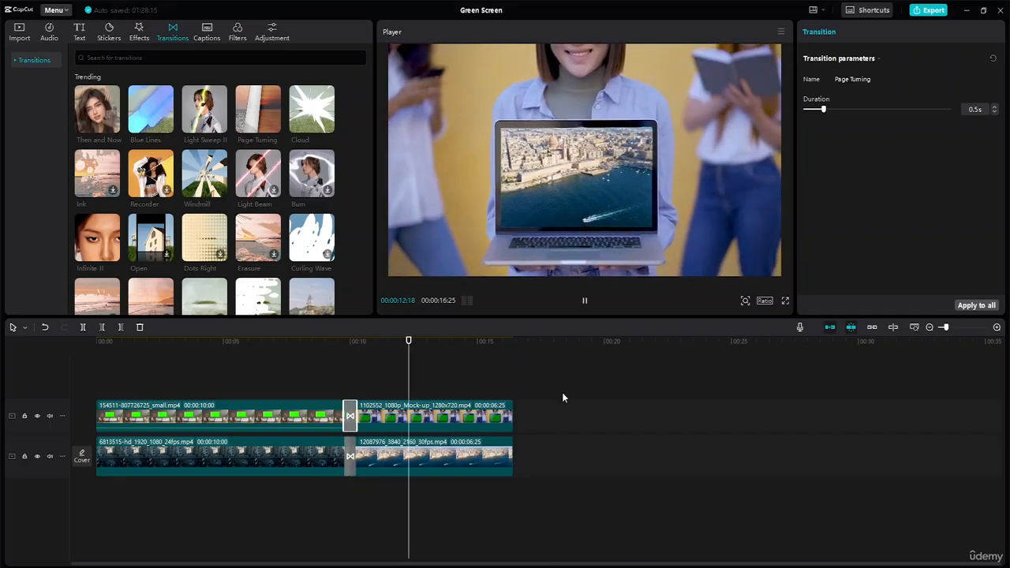
{"action": "key", "text": "space"}
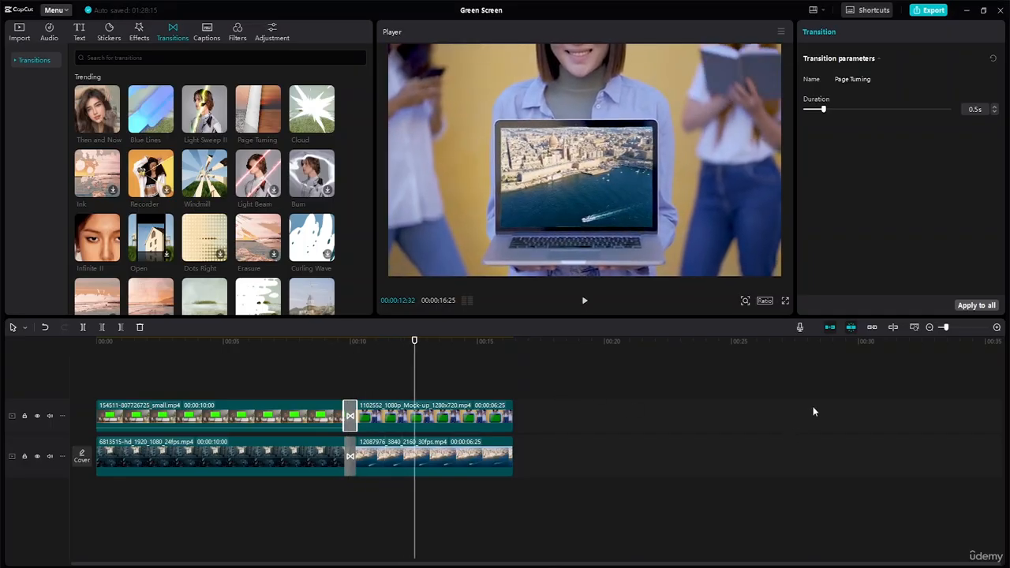
{"action": "key", "text": "space"}
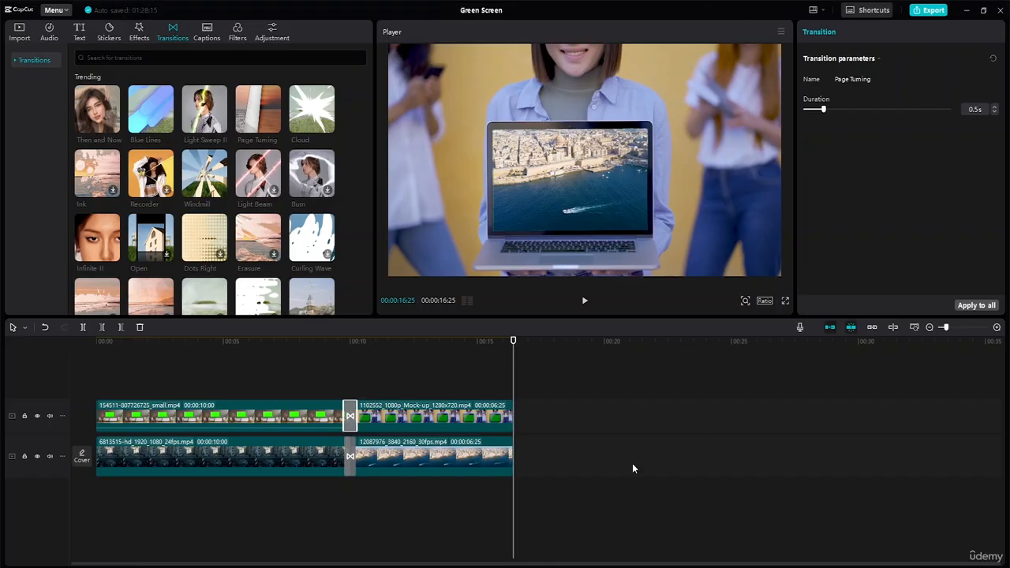
Search the stock materials library for "green screen" and browse the resulting clips.
{"action": "left_click", "coordinate": [21, 36]}
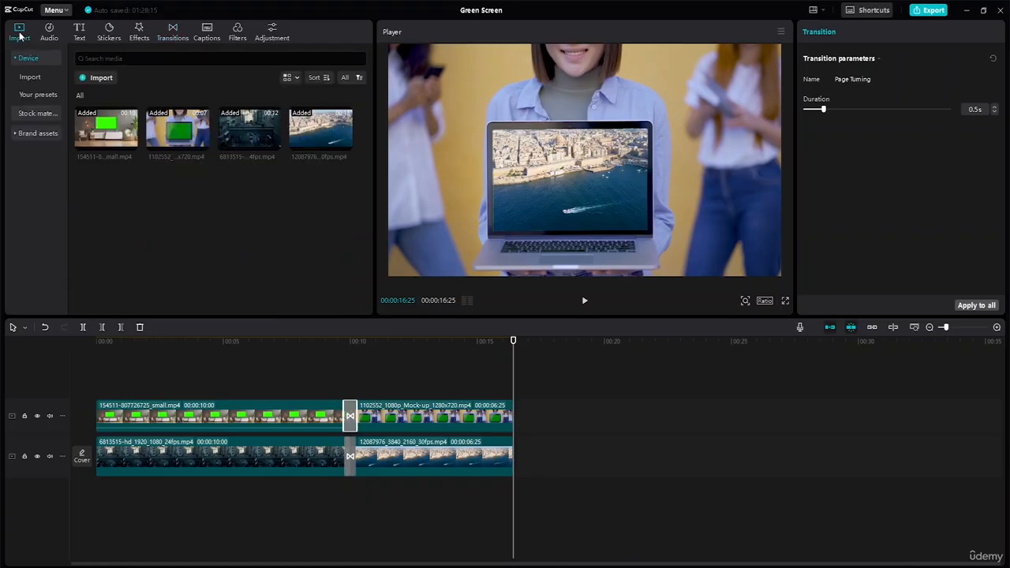
{"action": "left_click", "coordinate": [44, 114]}
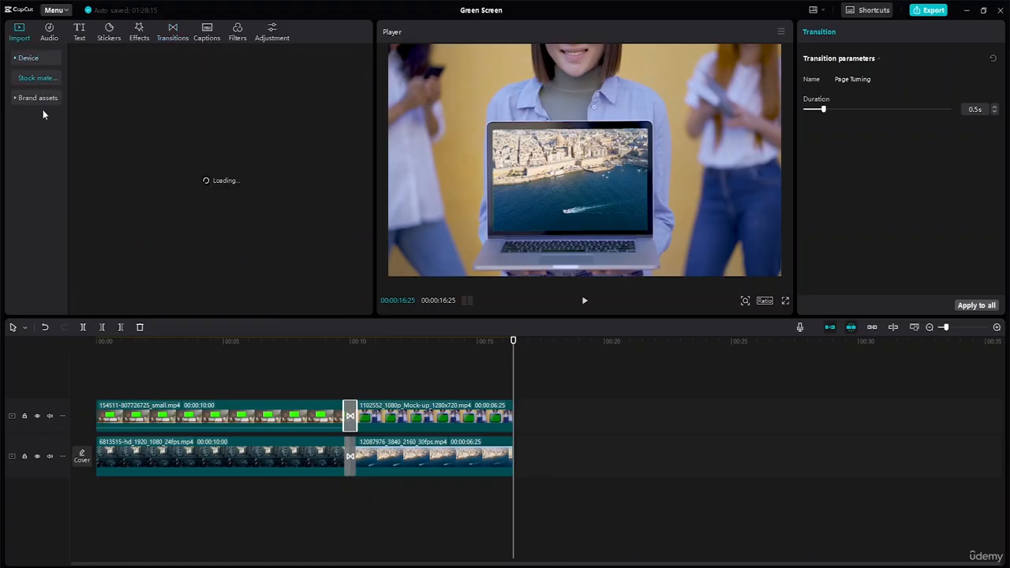
{"action": "left_click", "coordinate": [18, 78]}
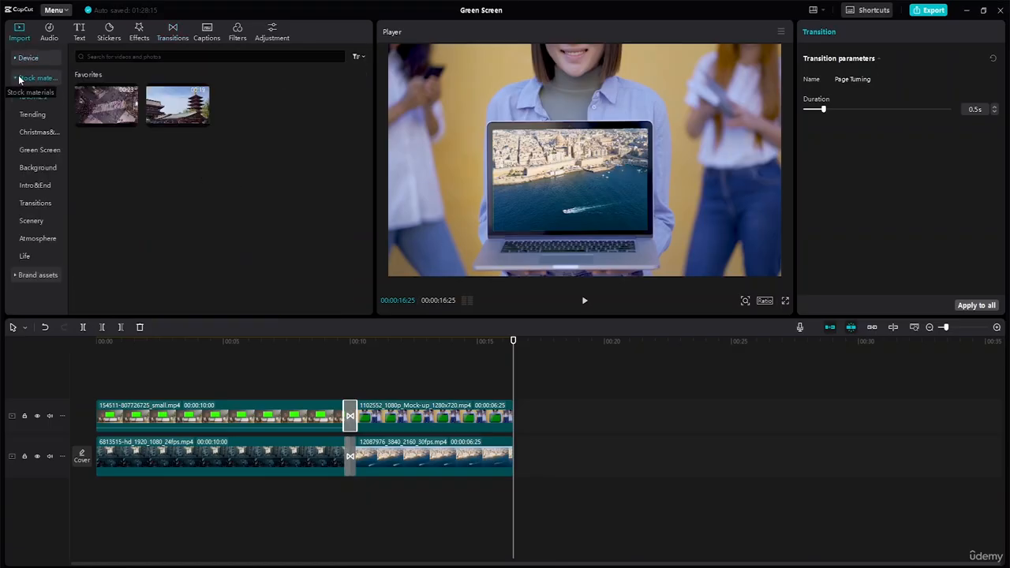
{"action": "left_click", "coordinate": [36, 115]}
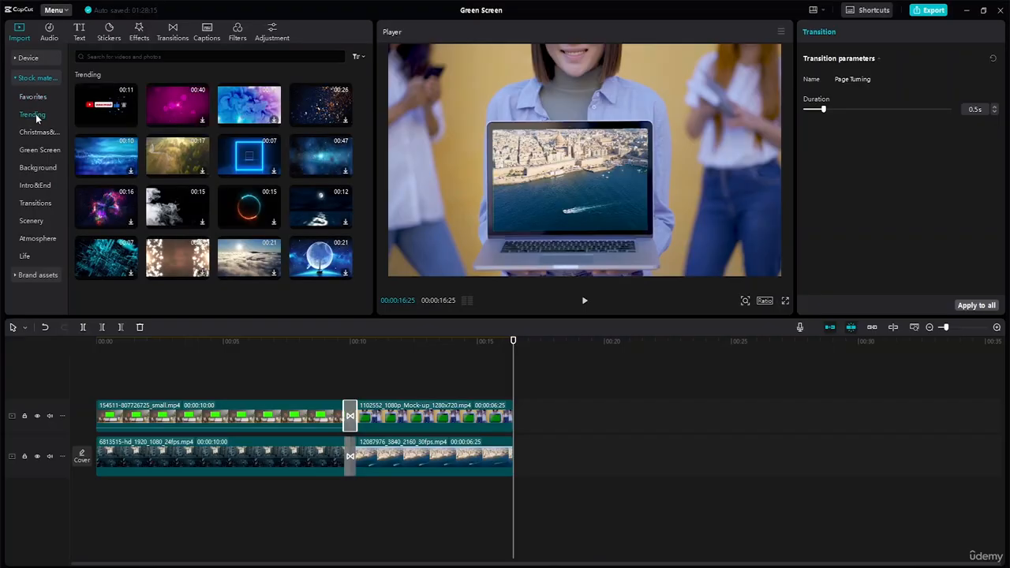
{"action": "left_click", "coordinate": [152, 56]}
{"action": "type", "text": "g"}
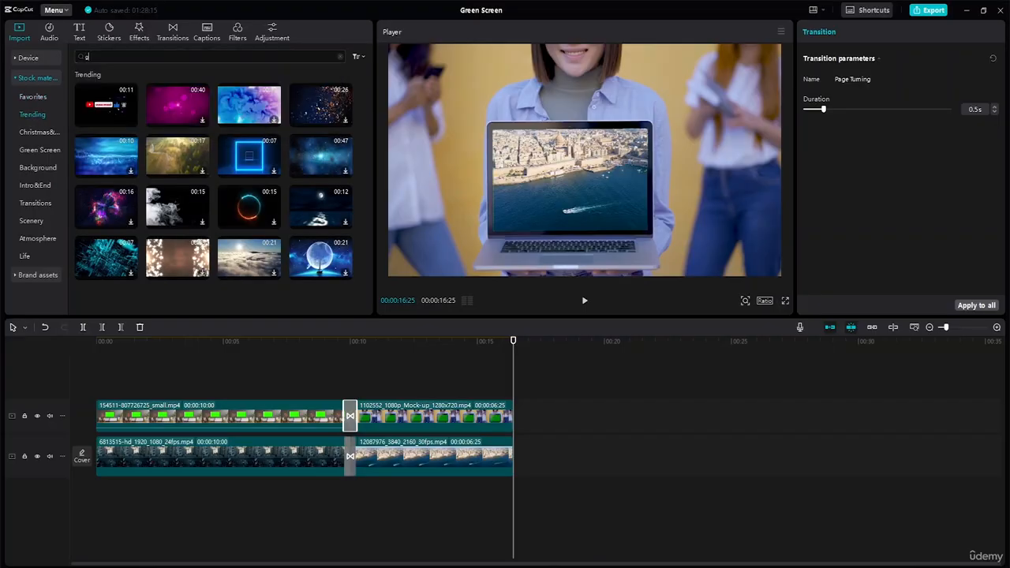
{"action": "type", "text": "reen s"}
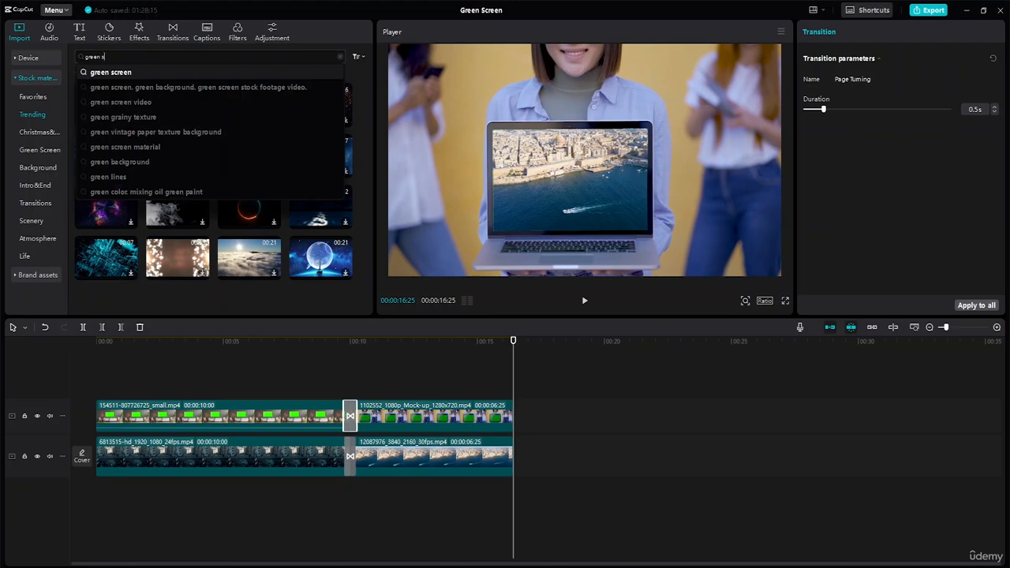
{"action": "type", "text": "creen"}
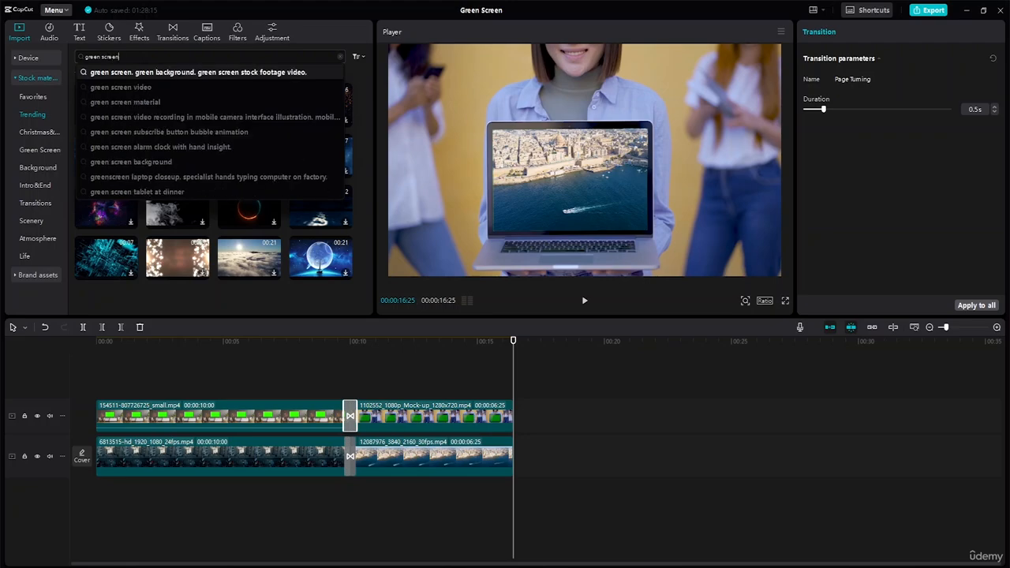
{"action": "key", "text": "Return"}
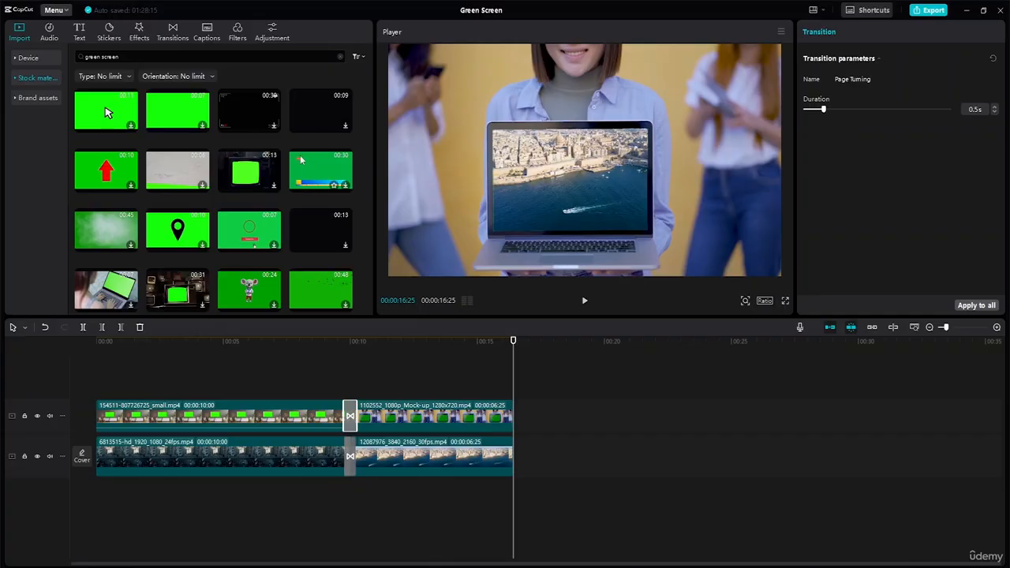
{"action": "scroll", "coordinate": [255, 166], "scroll_direction": "down", "scroll_amount": 2}
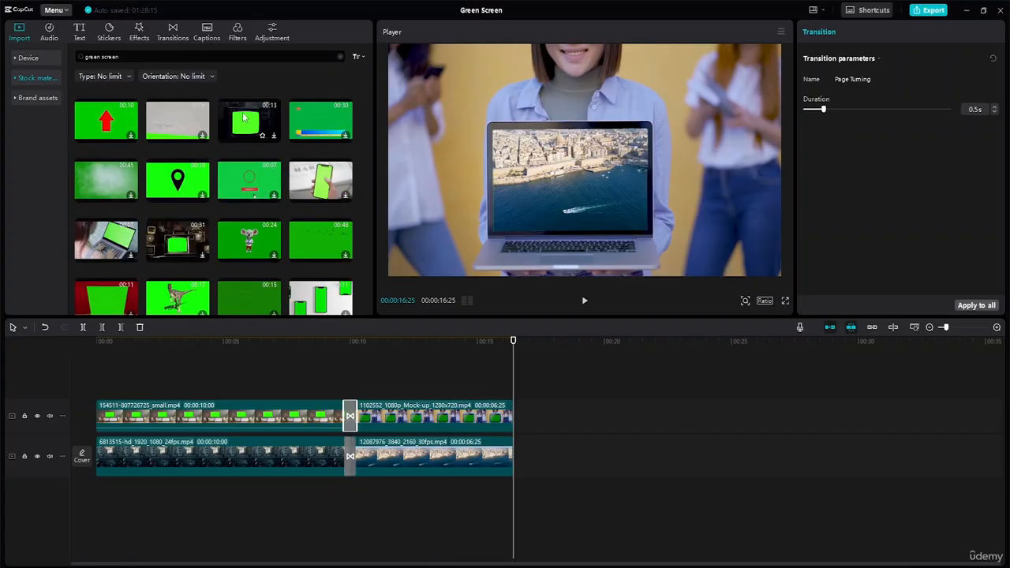
Look further through the green screen clips in the stock materials library.
{"action": "scroll", "coordinate": [246, 123], "scroll_direction": "down", "scroll_amount": 5}
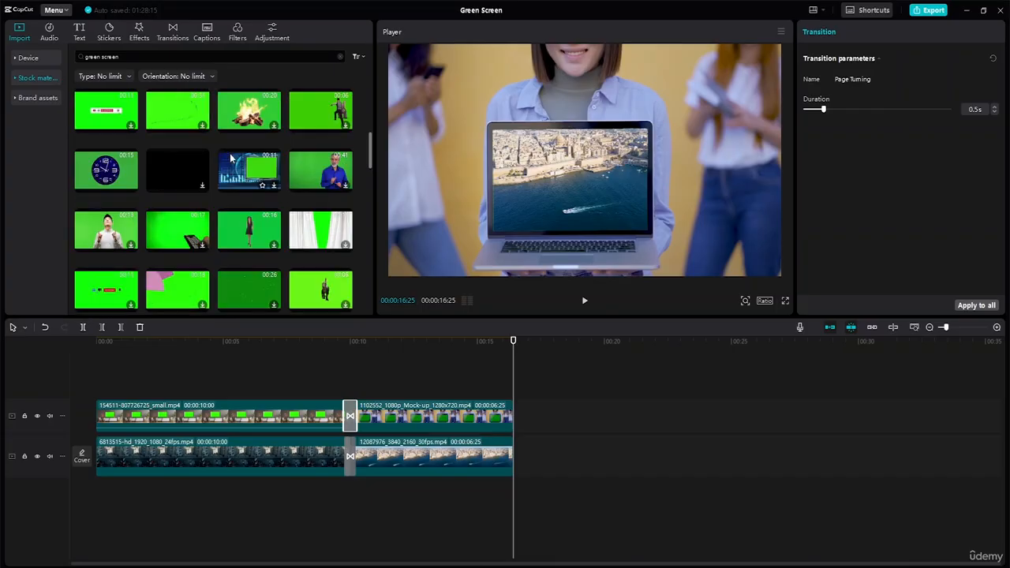
{"action": "scroll", "coordinate": [264, 210], "scroll_direction": "down", "scroll_amount": 5}
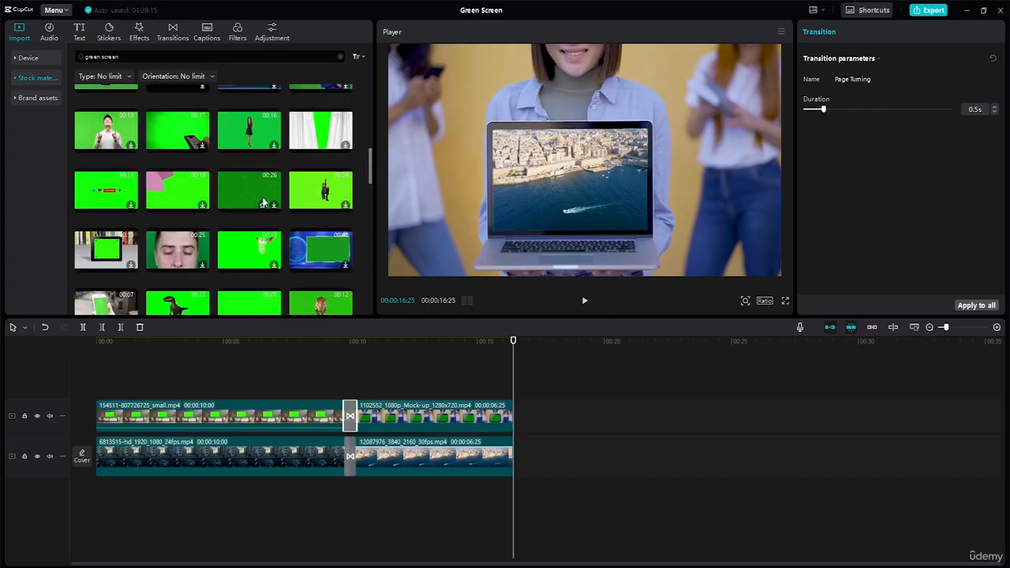
{"action": "scroll", "coordinate": [108, 282], "scroll_direction": "up", "scroll_amount": 3}
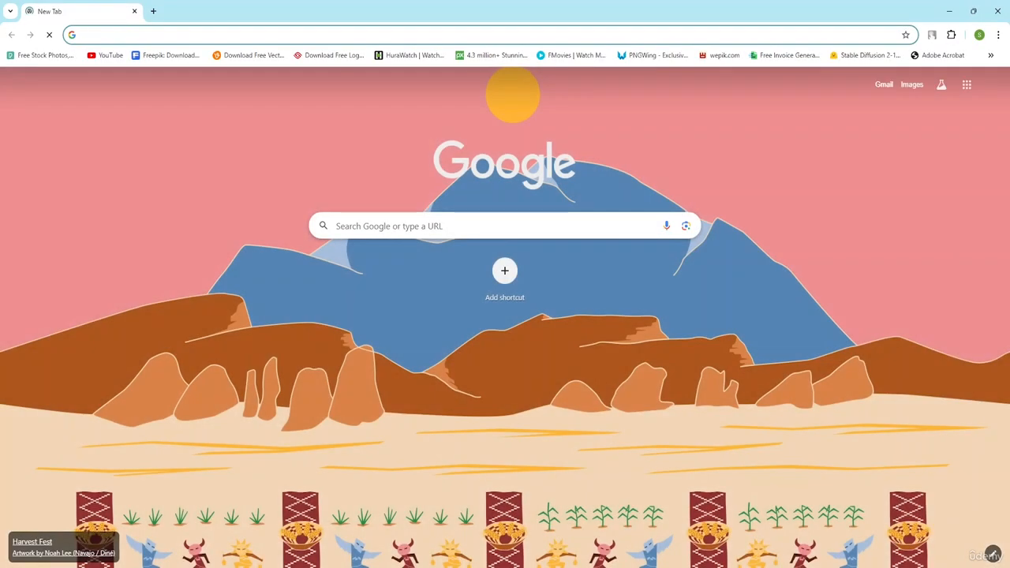
Switch to the Chrome browser, search Google for "free green screen video" and look over the listed stock video sites.
{"action": "left_click", "coordinate": [360, 227]}
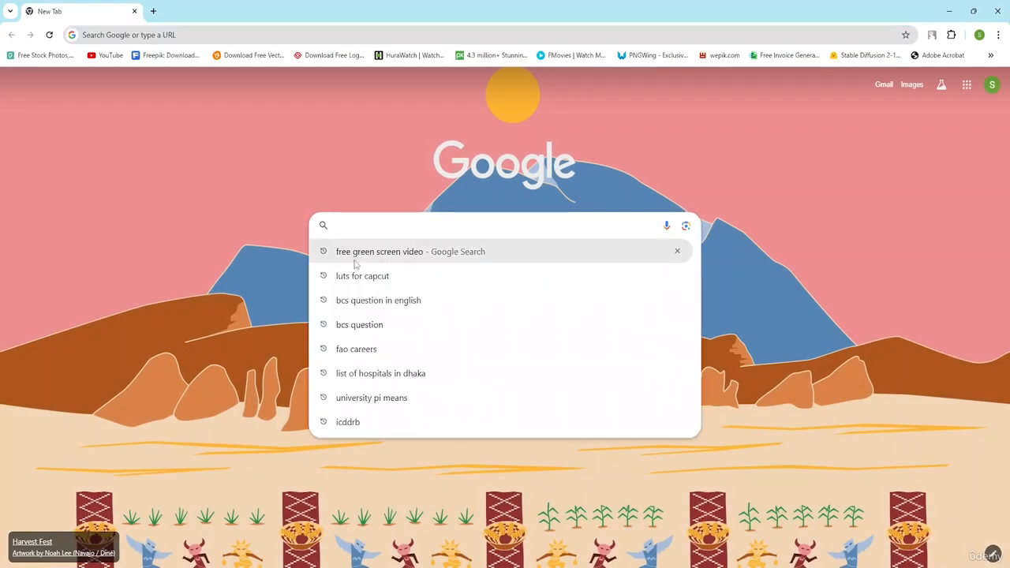
{"action": "left_click", "coordinate": [353, 252]}
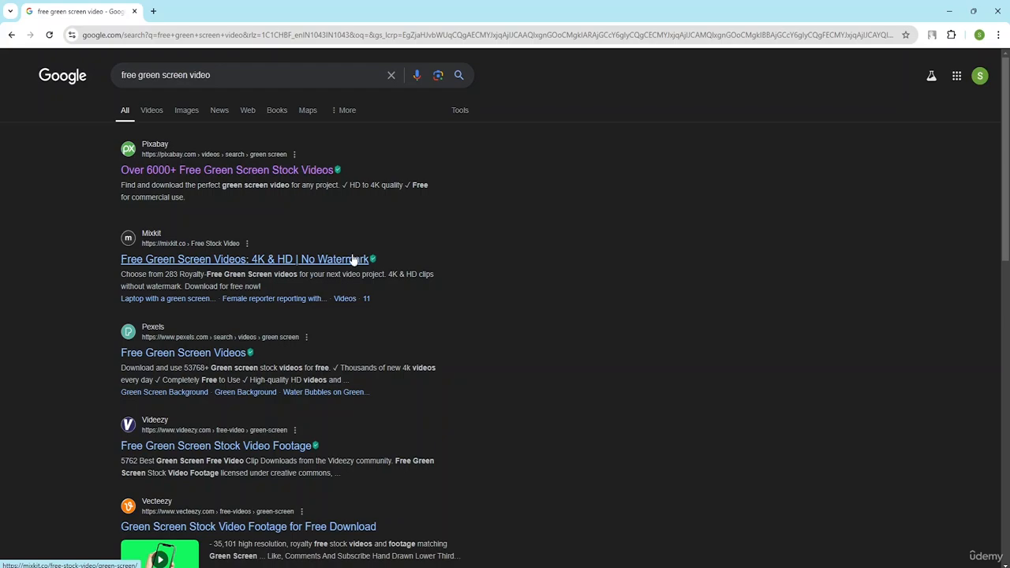
{"action": "scroll", "coordinate": [227, 314], "scroll_direction": "down", "scroll_amount": 3}
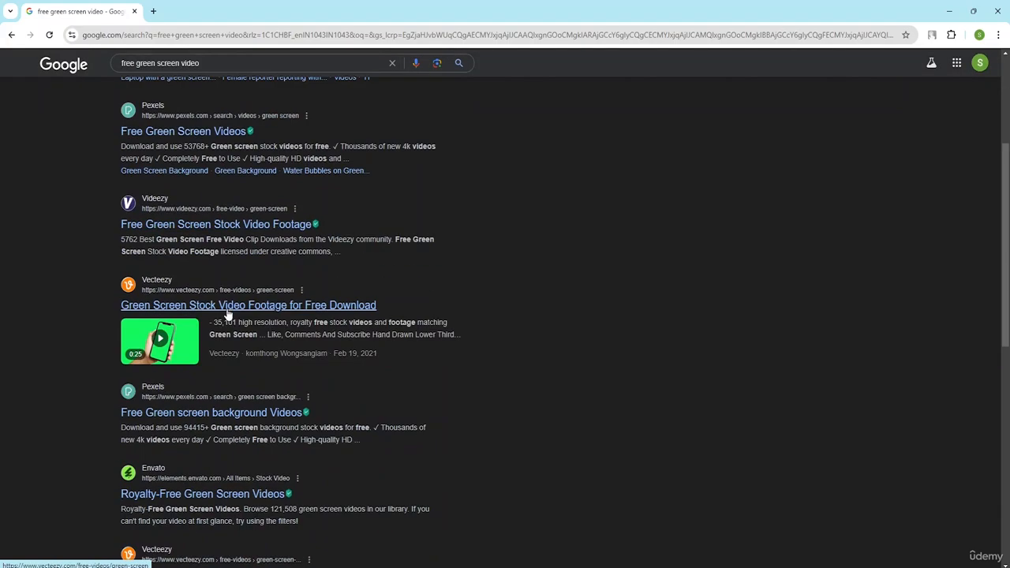
{"action": "scroll", "coordinate": [240, 293], "scroll_direction": "up", "scroll_amount": 3}
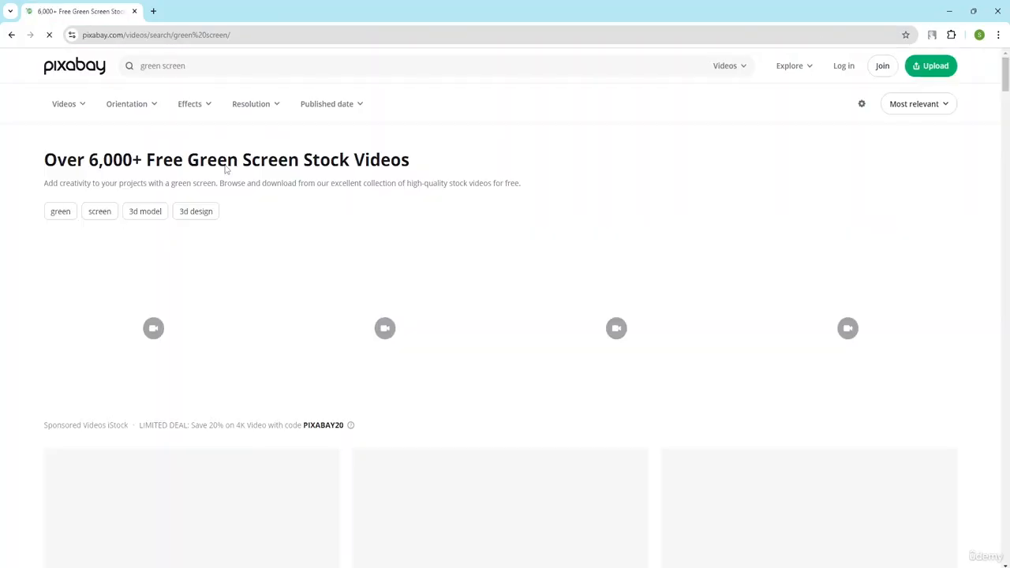
Browse Pixabay's free green screen stock videos, return to the search results, and close the browser to get back to CapCut.
{"action": "scroll", "coordinate": [545, 300], "scroll_direction": "down", "scroll_amount": 10}
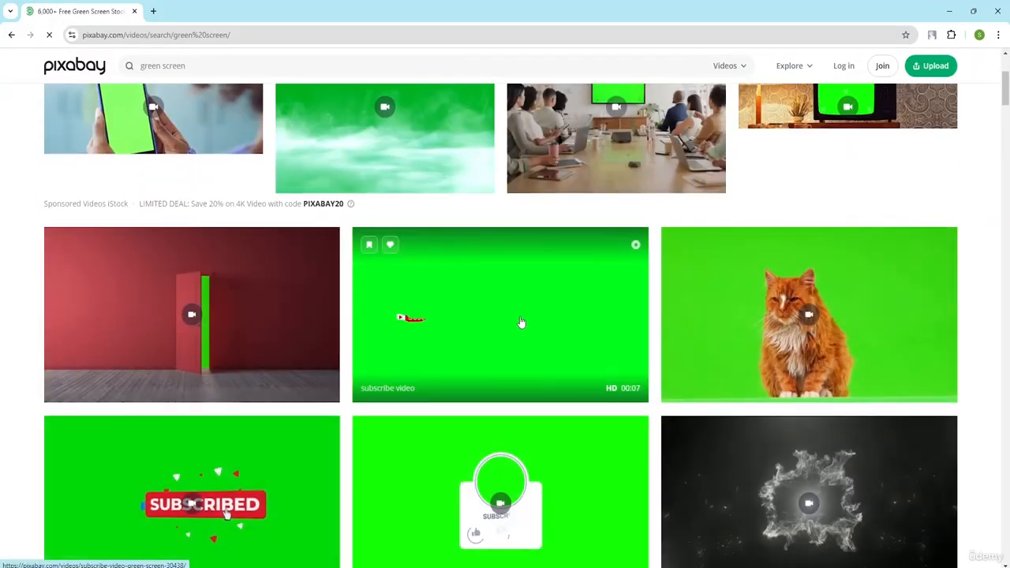
{"action": "scroll", "coordinate": [553, 281], "scroll_direction": "down", "scroll_amount": 3}
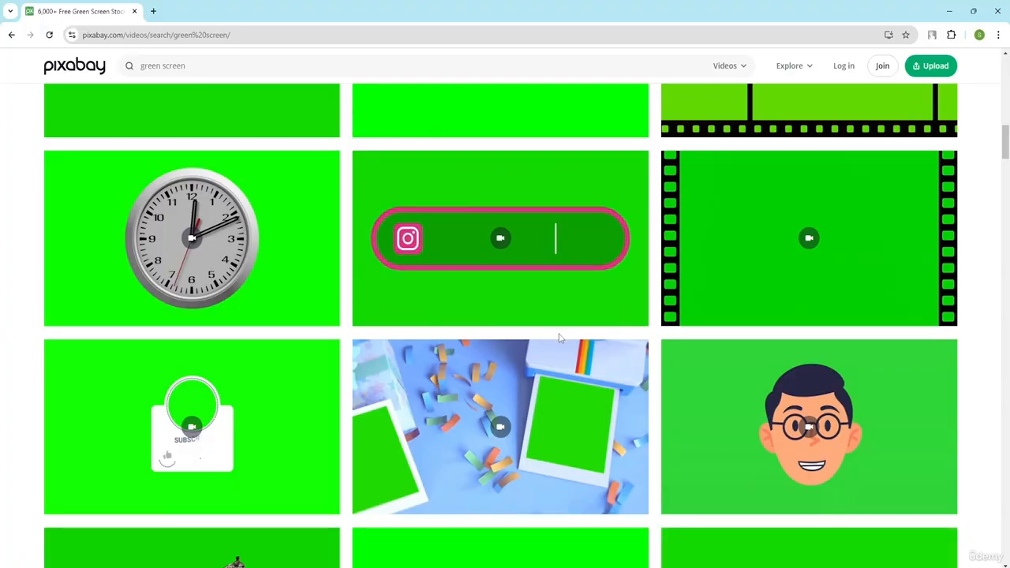
{"action": "scroll", "coordinate": [563, 347], "scroll_direction": "down", "scroll_amount": 9}
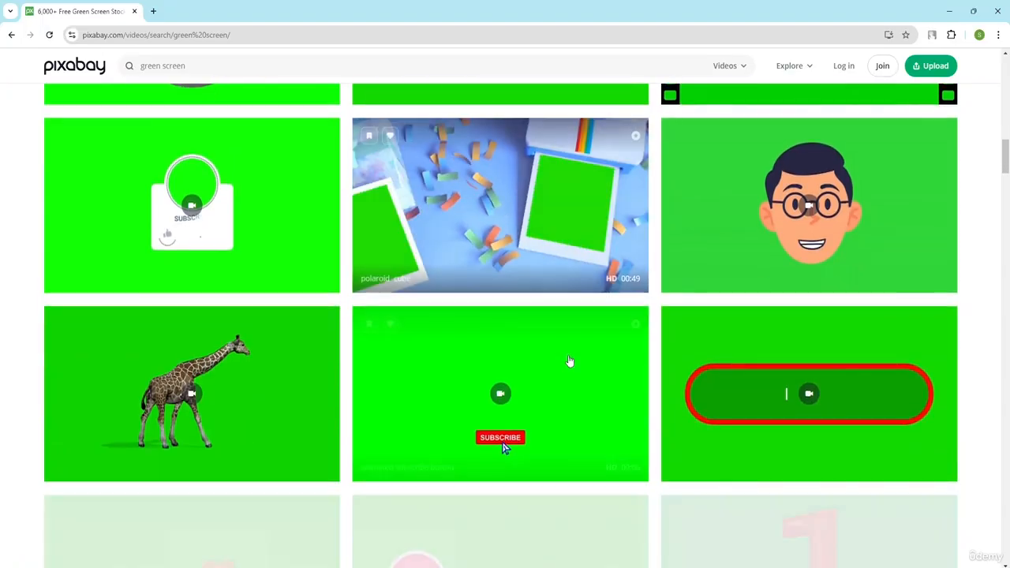
{"action": "scroll", "coordinate": [562, 326], "scroll_direction": "down", "scroll_amount": 15}
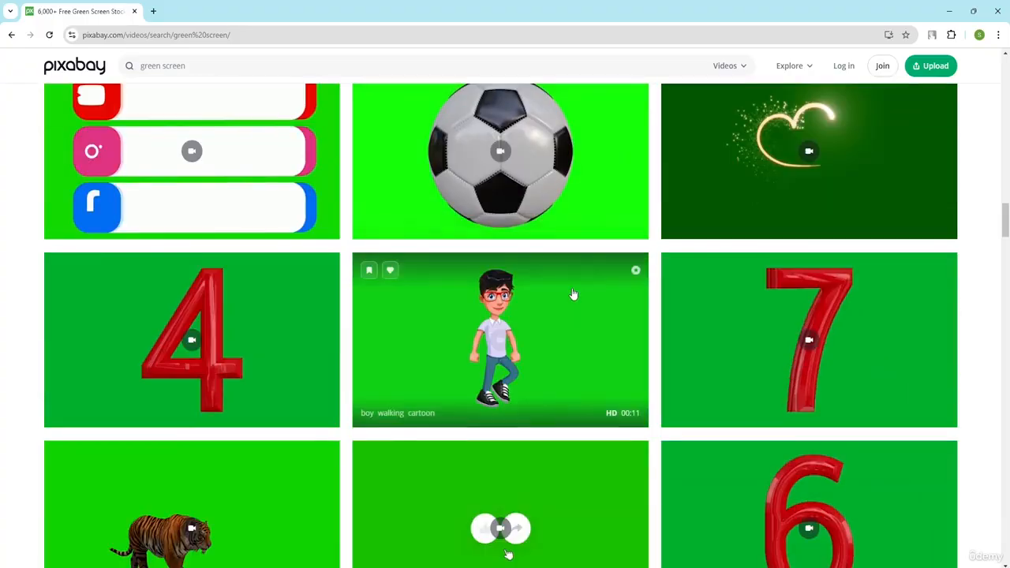
{"action": "scroll", "coordinate": [564, 294], "scroll_direction": "down", "scroll_amount": 12}
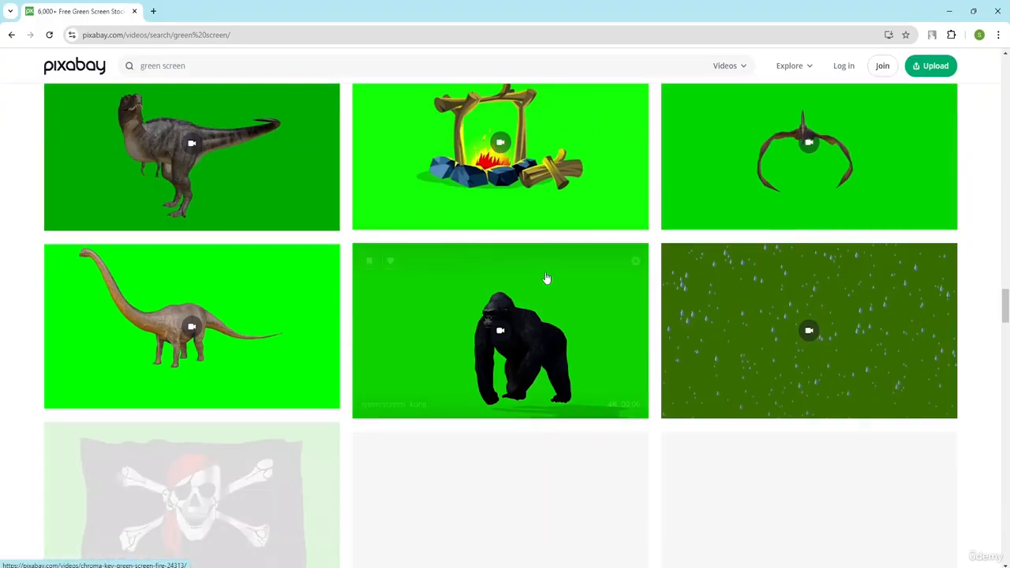
{"action": "scroll", "coordinate": [533, 278], "scroll_direction": "down", "scroll_amount": 15}
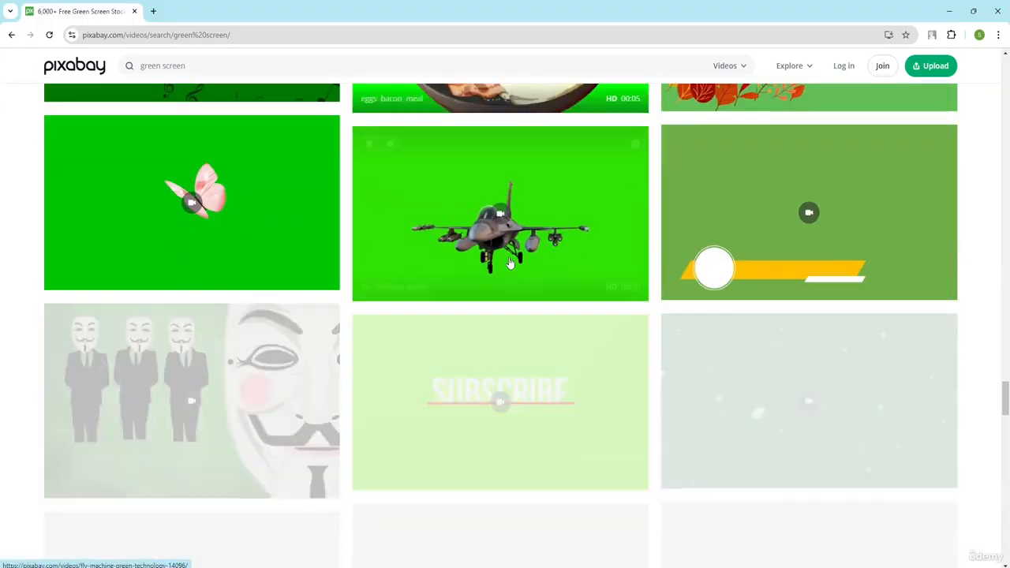
{"action": "scroll", "coordinate": [500, 260], "scroll_direction": "down", "scroll_amount": 5}
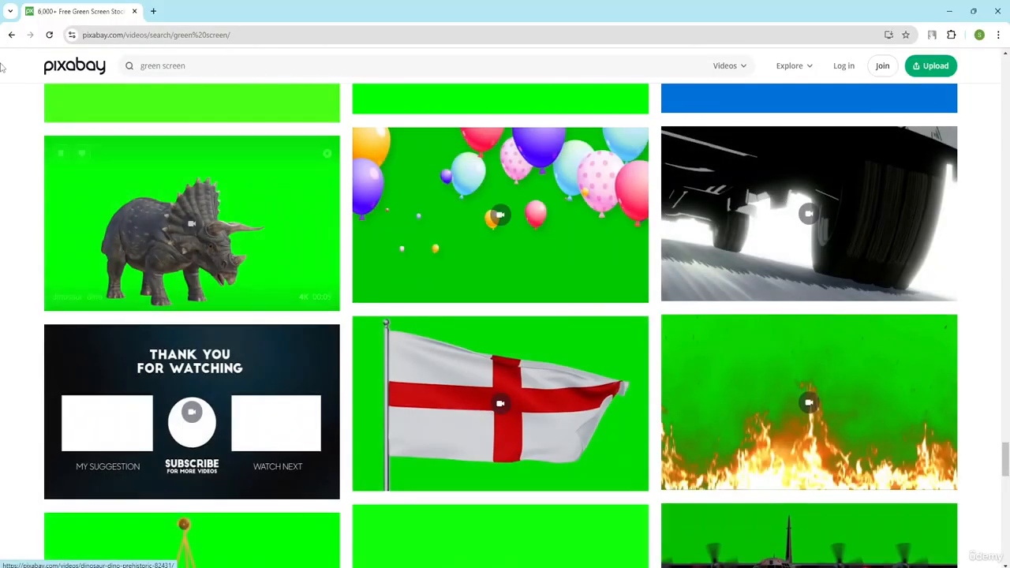
{"action": "left_click", "coordinate": [10, 37]}
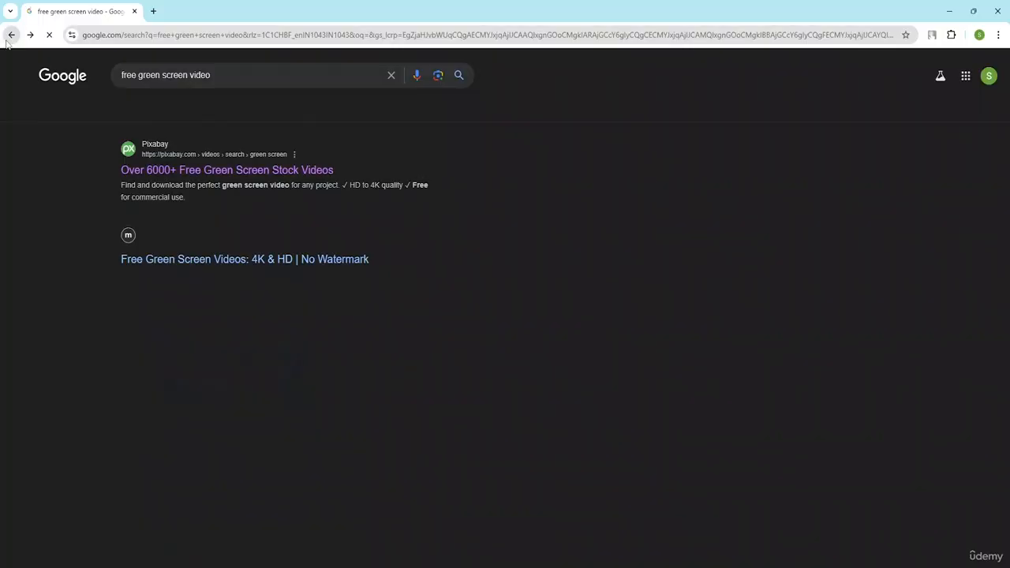
{"action": "left_click", "coordinate": [997, 11]}
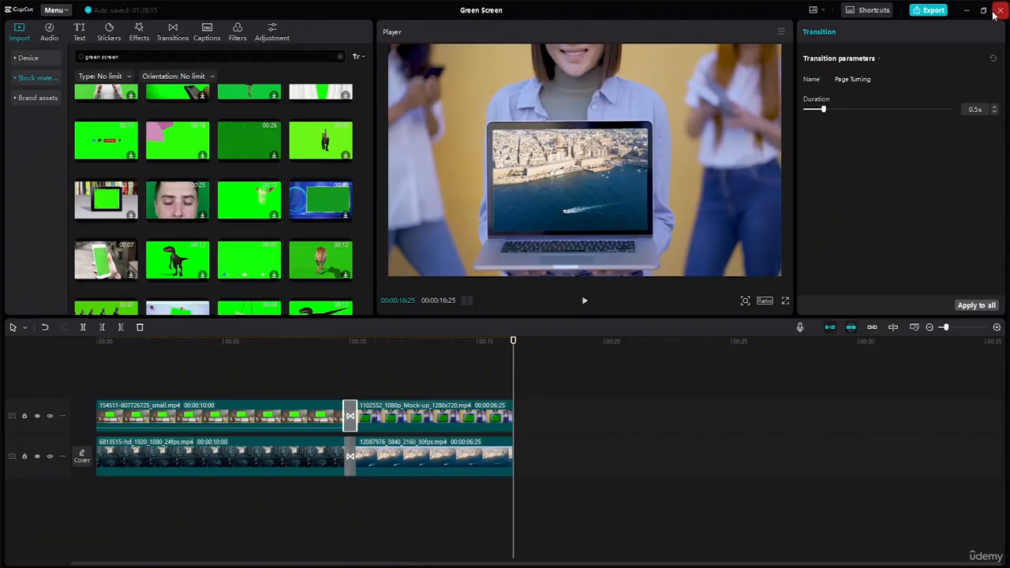
Preview the Diaries music track and add it to the timeline below the video clips, starting at the beginning.
{"action": "left_click", "coordinate": [49, 35]}
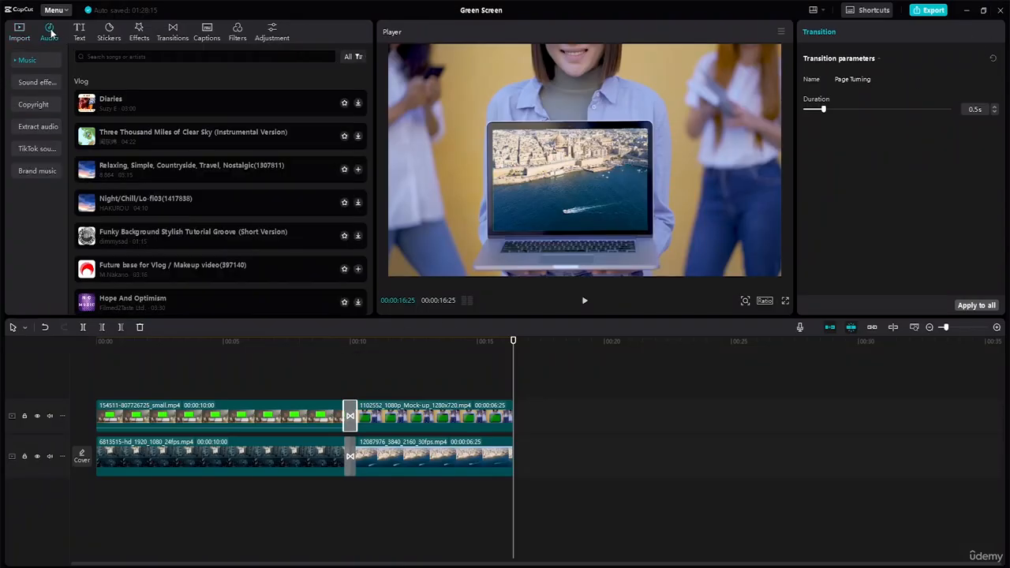
{"action": "left_click", "coordinate": [116, 105]}
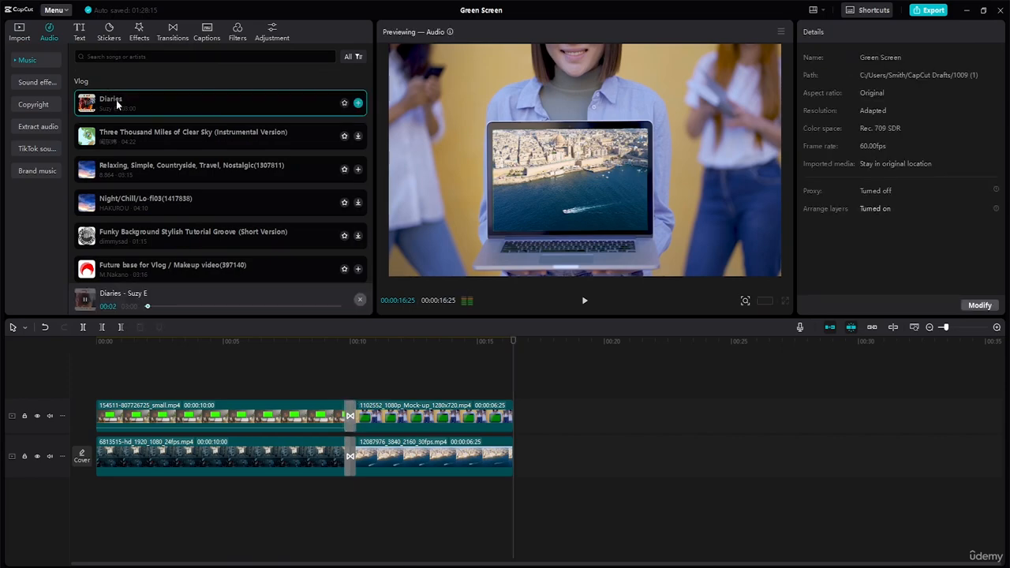
{"action": "left_click_drag", "start_coordinate": [116, 105], "coordinate": [97, 499]}
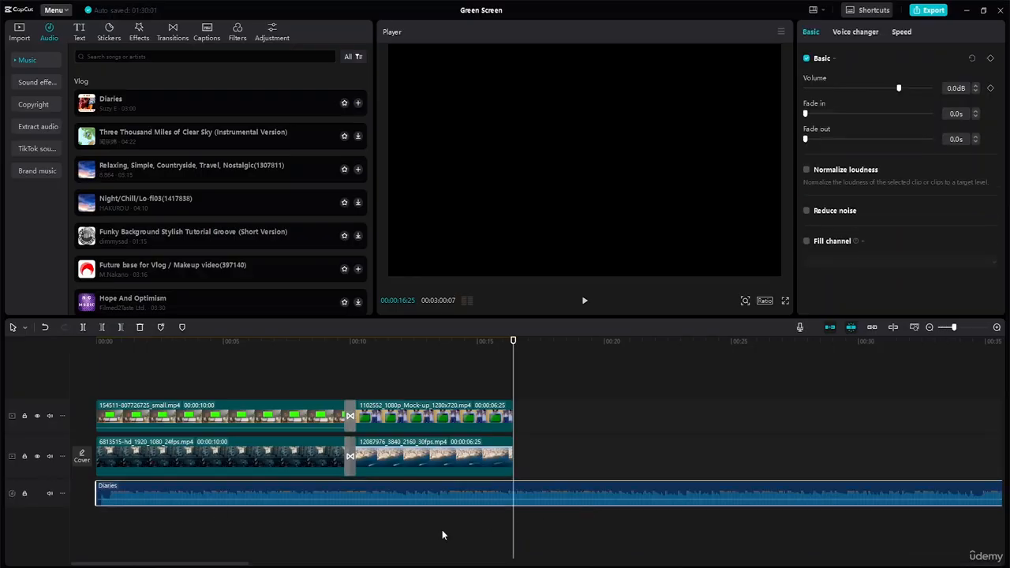
Split the Diaries audio at the playhead where the video clips end and delete the excess part.
{"action": "left_click", "coordinate": [22, 329]}
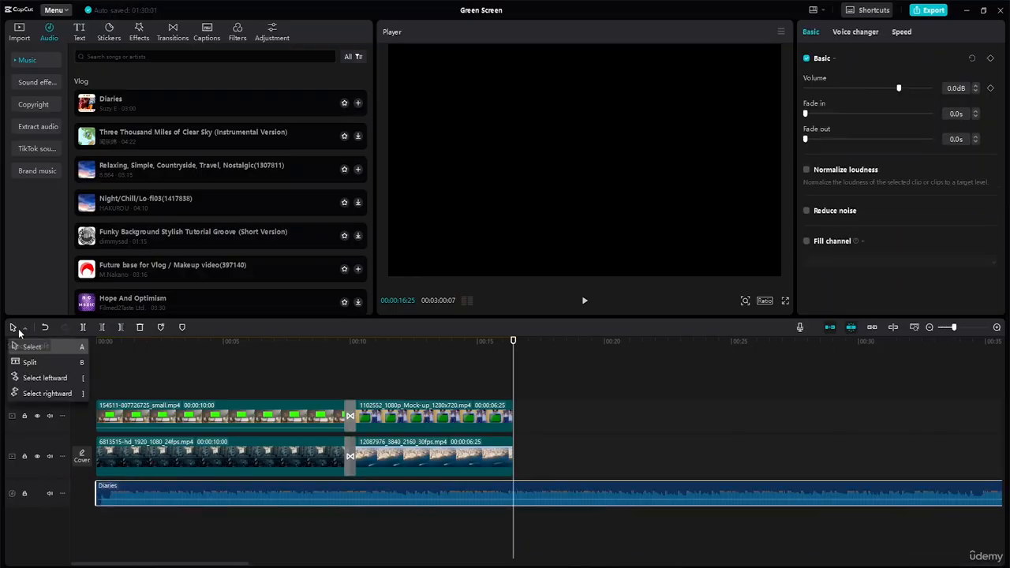
{"action": "left_click", "coordinate": [29, 364]}
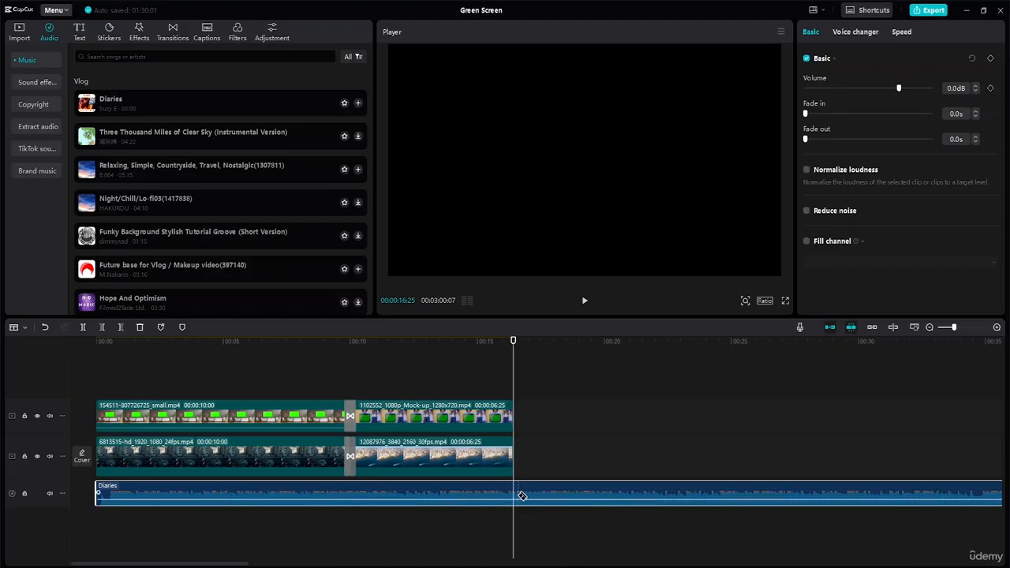
{"action": "key", "text": "ctrl+b"}
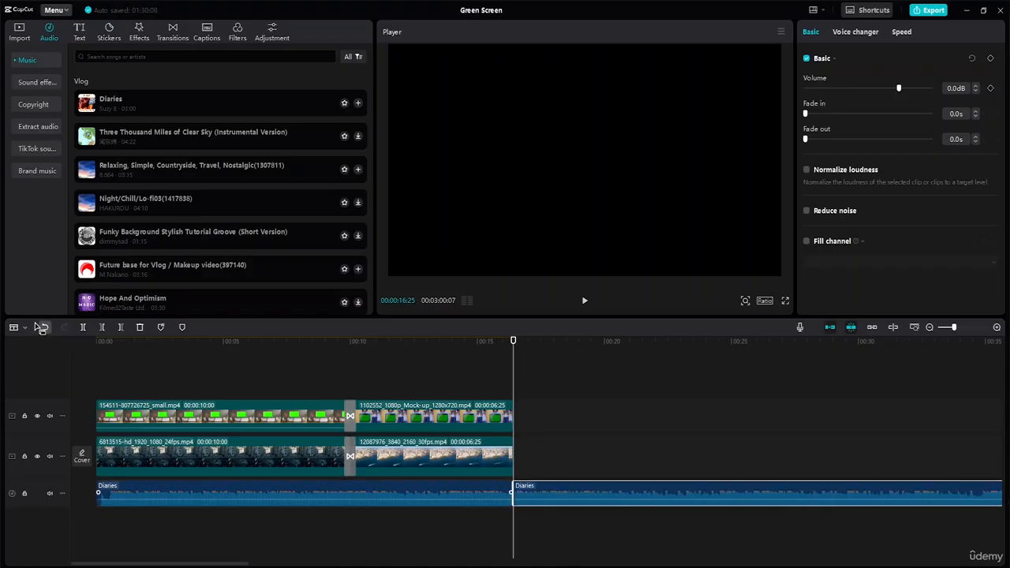
{"action": "left_click", "coordinate": [16, 326]}
{"action": "left_click", "coordinate": [32, 347]}
{"action": "key", "text": "Delete"}
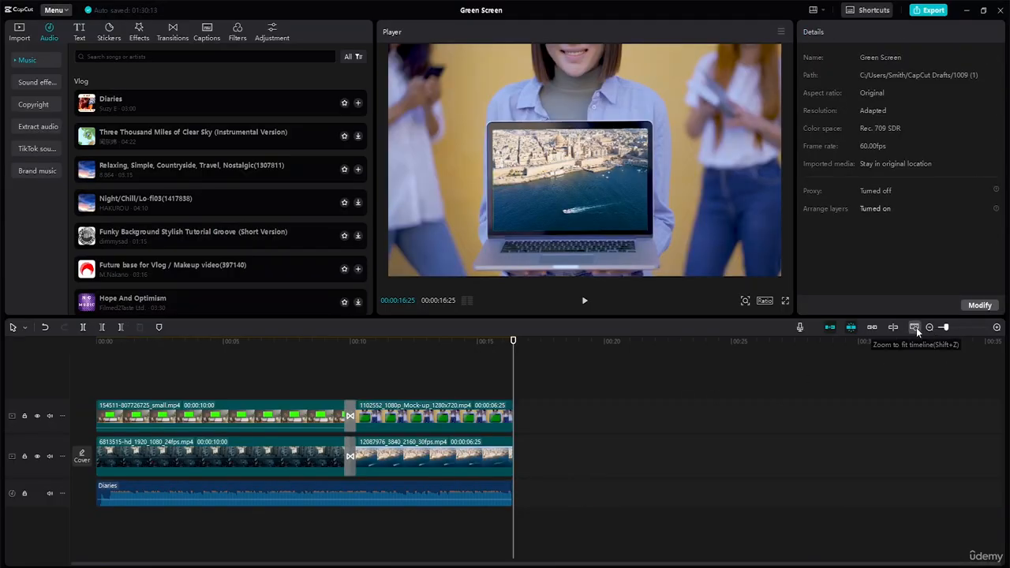
Fit the whole project in the timeline view and return the playhead to the start.
{"action": "left_click", "coordinate": [914, 327]}
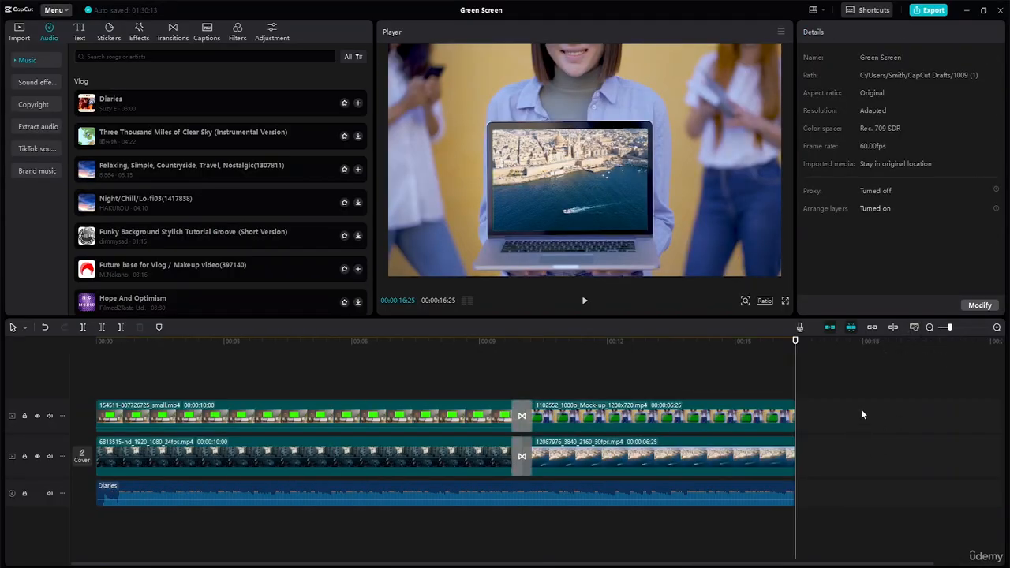
{"action": "left_click_drag", "start_coordinate": [794, 357], "coordinate": [96, 359]}
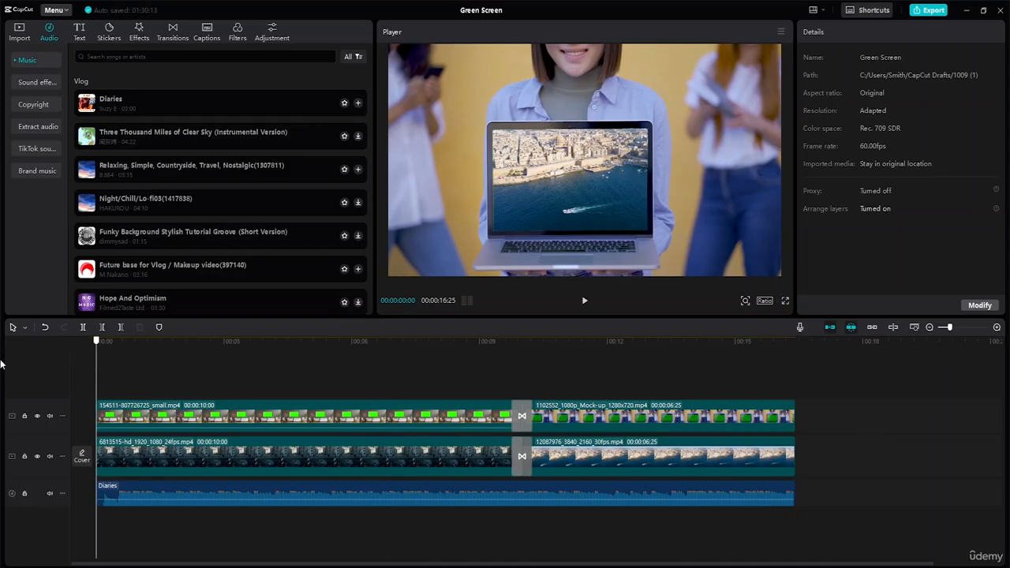